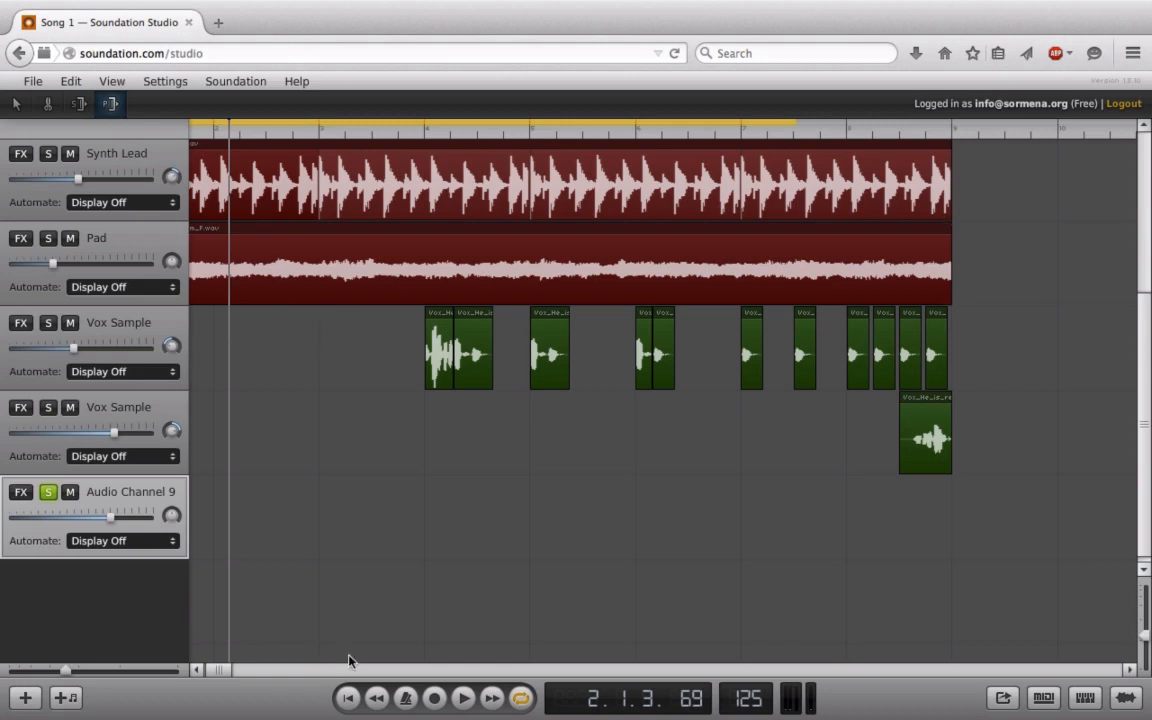
left_click_drag(220, 671, 214, 675)
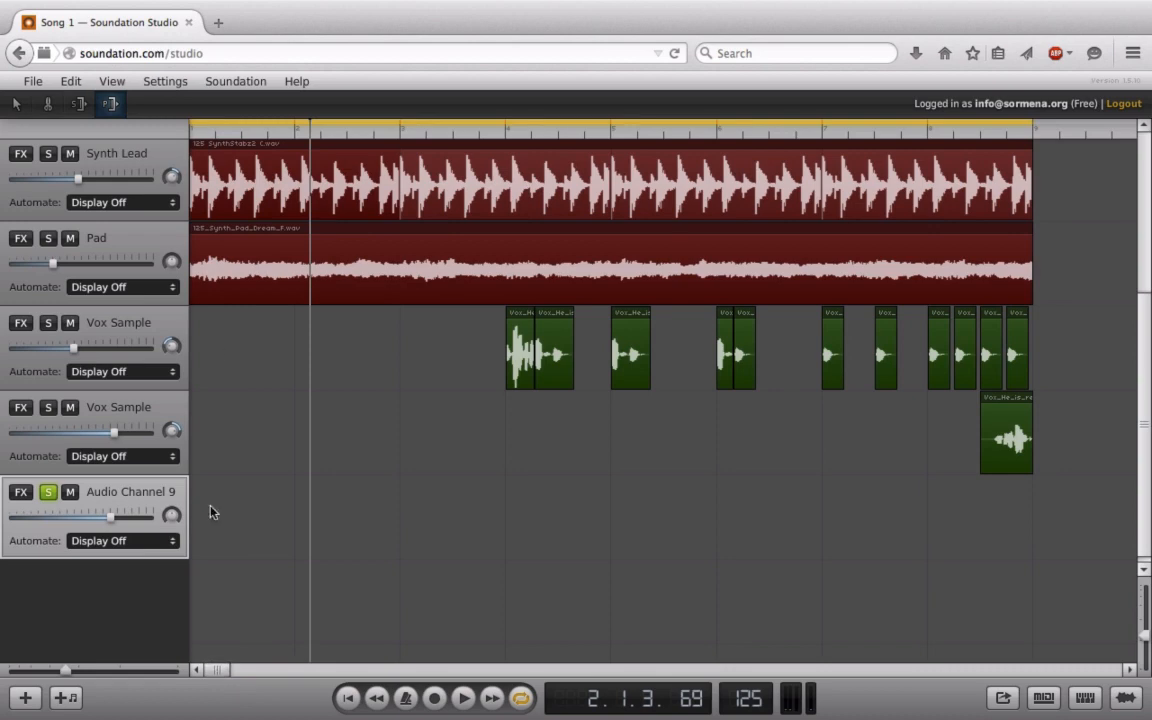
left_click(282, 234)
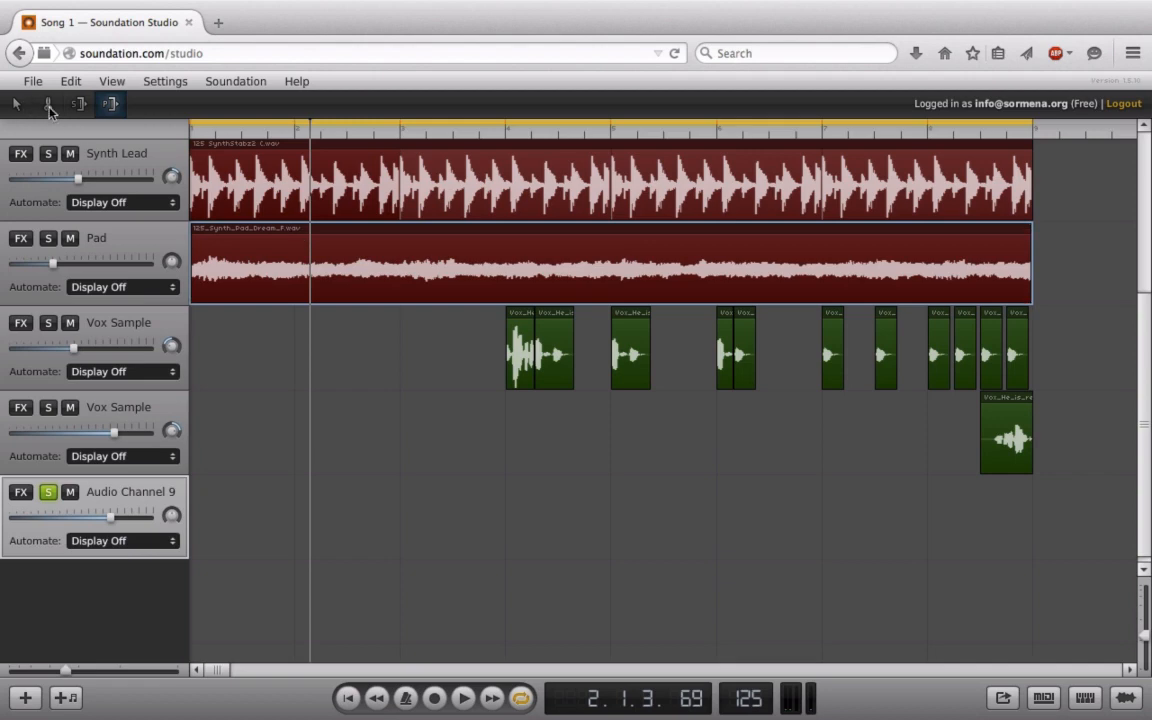
key("1")
key("2")
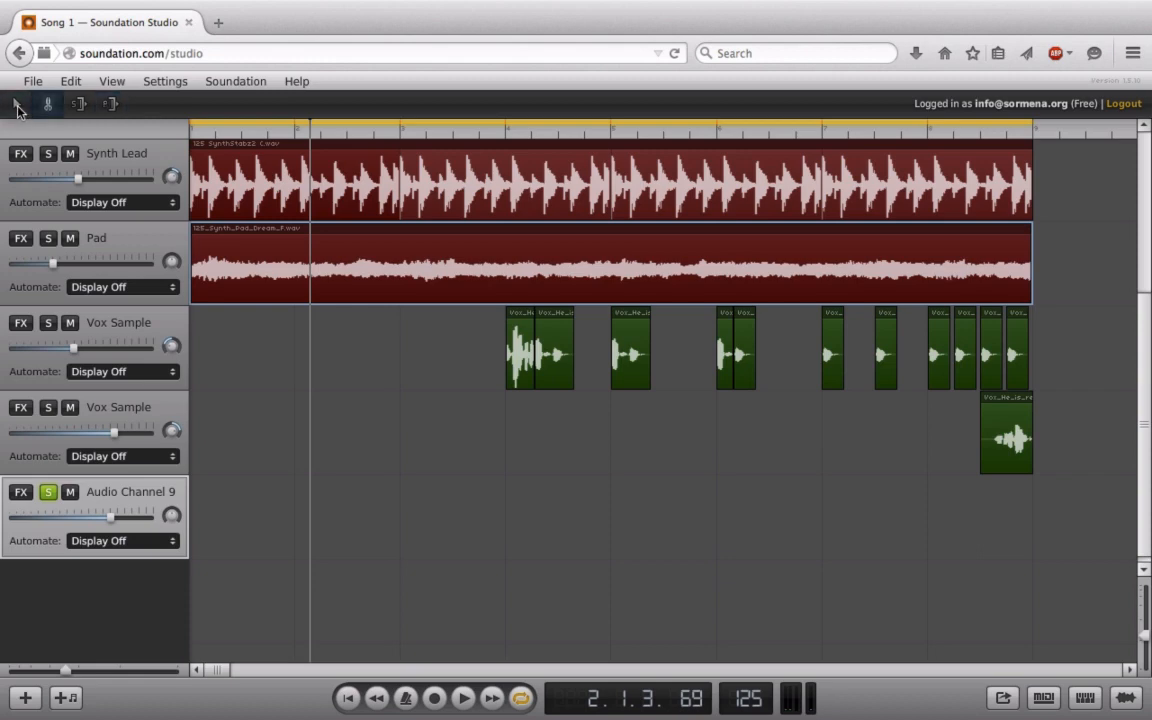
key("3")
key("4")
- Copy the vocal clip from the end of the second Vox Sample track to Audio Channel 9, extend it and start it at bar 3
key("1")
left_click(997, 407)
left_click_drag(997, 407, 345, 555)
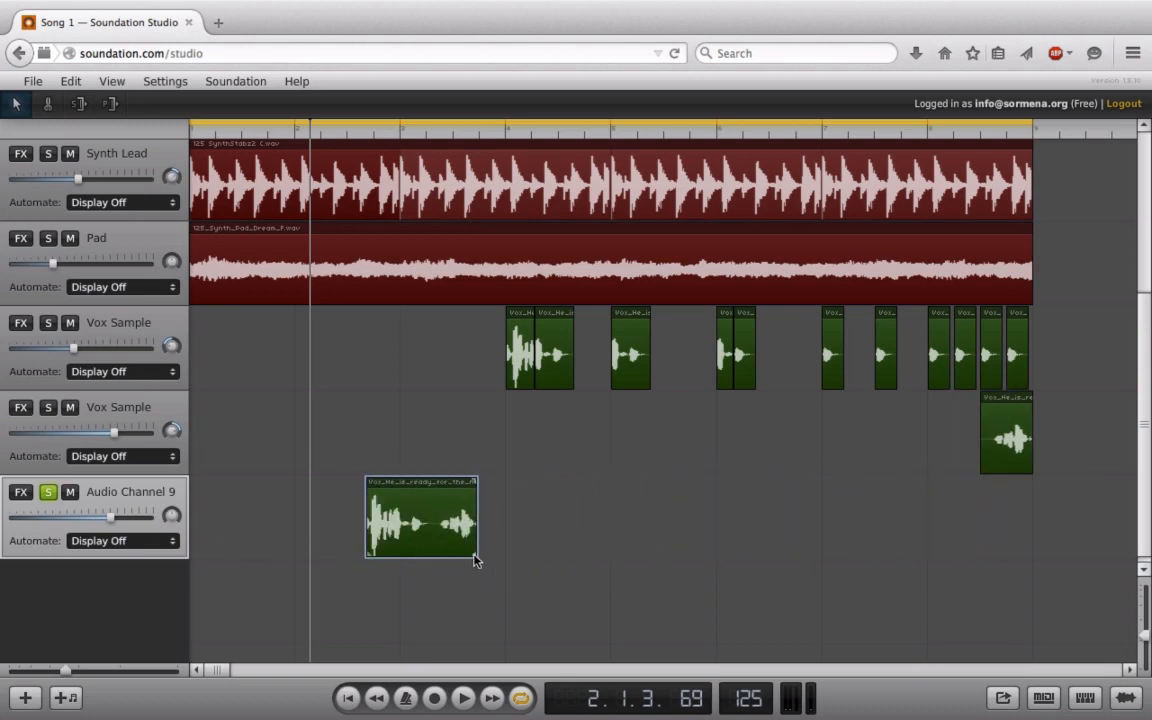
left_click_drag(476, 558, 495, 556)
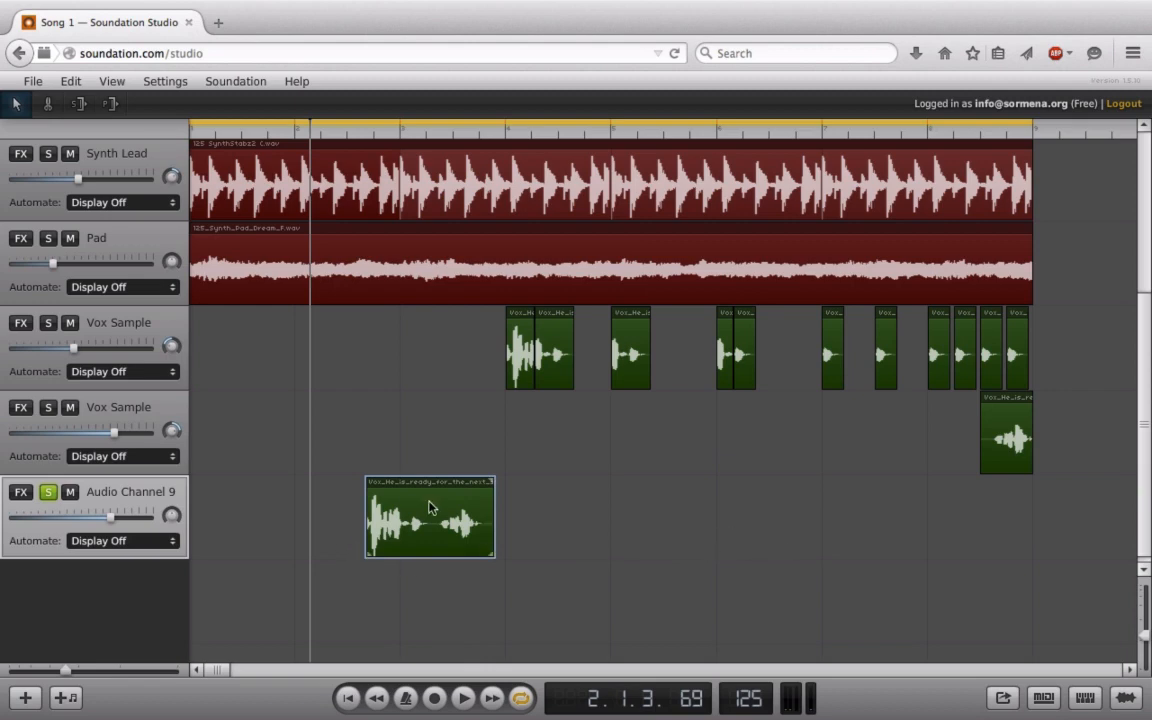
left_click_drag(430, 508, 465, 508)
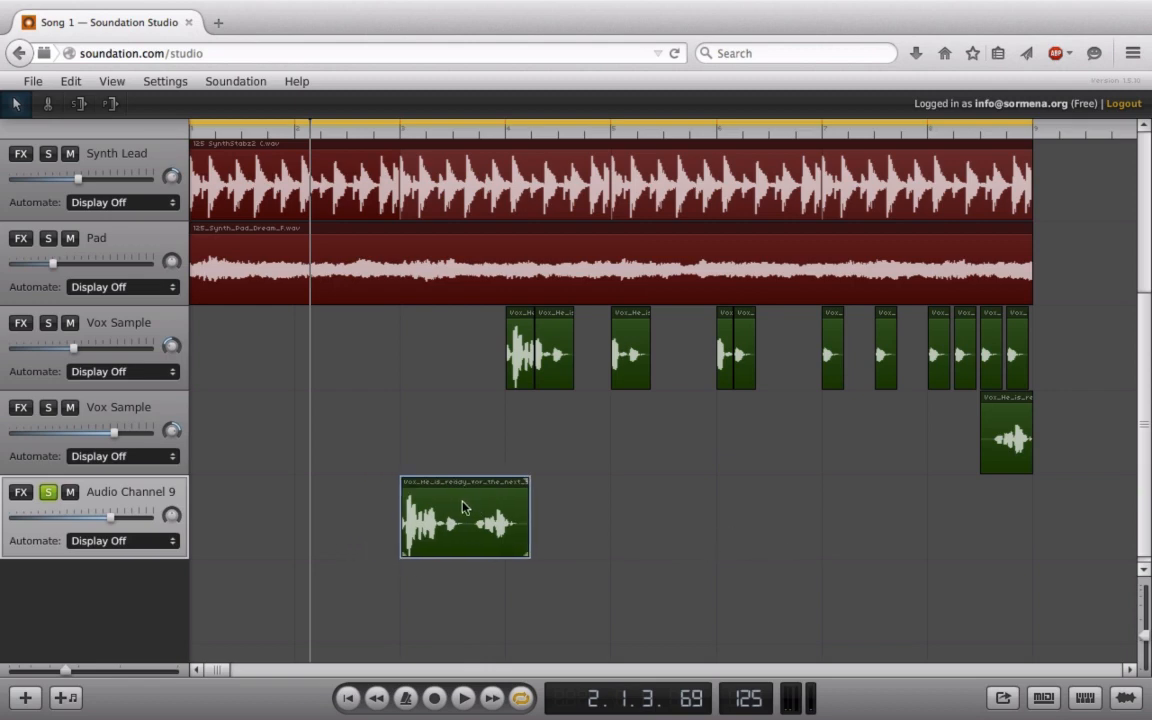
- Play the vocal clip on Audio Channel 9 from just before bar 3
left_click(376, 130)
key("space")
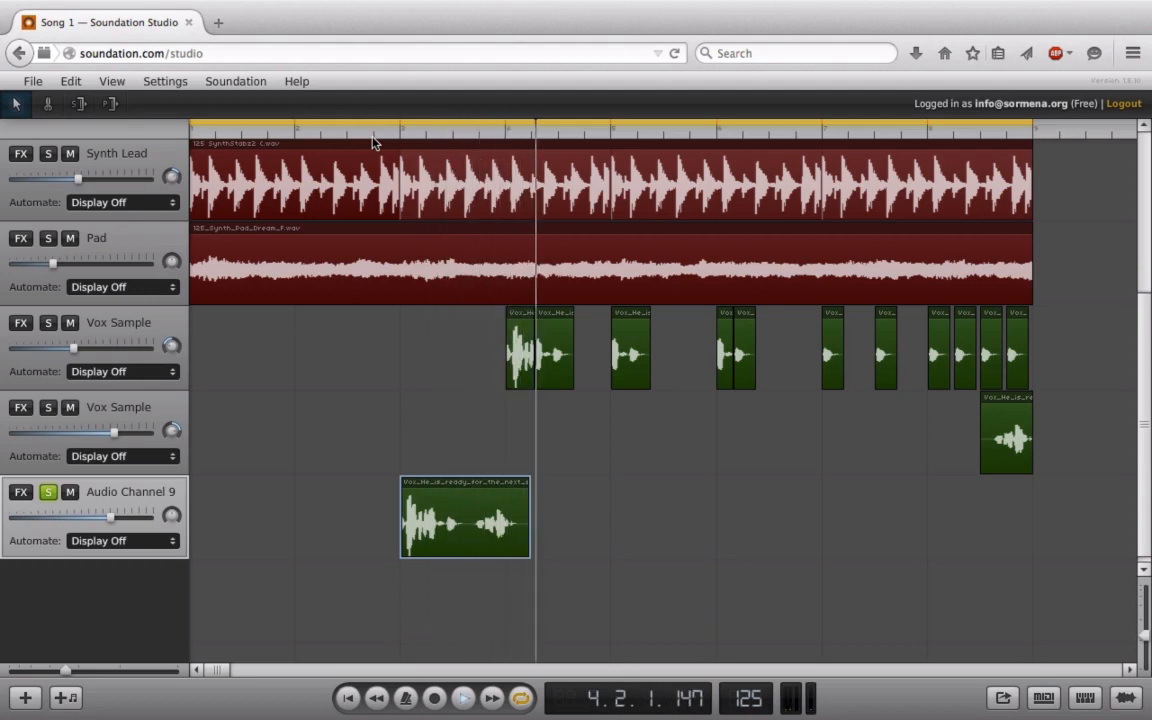
key("space")
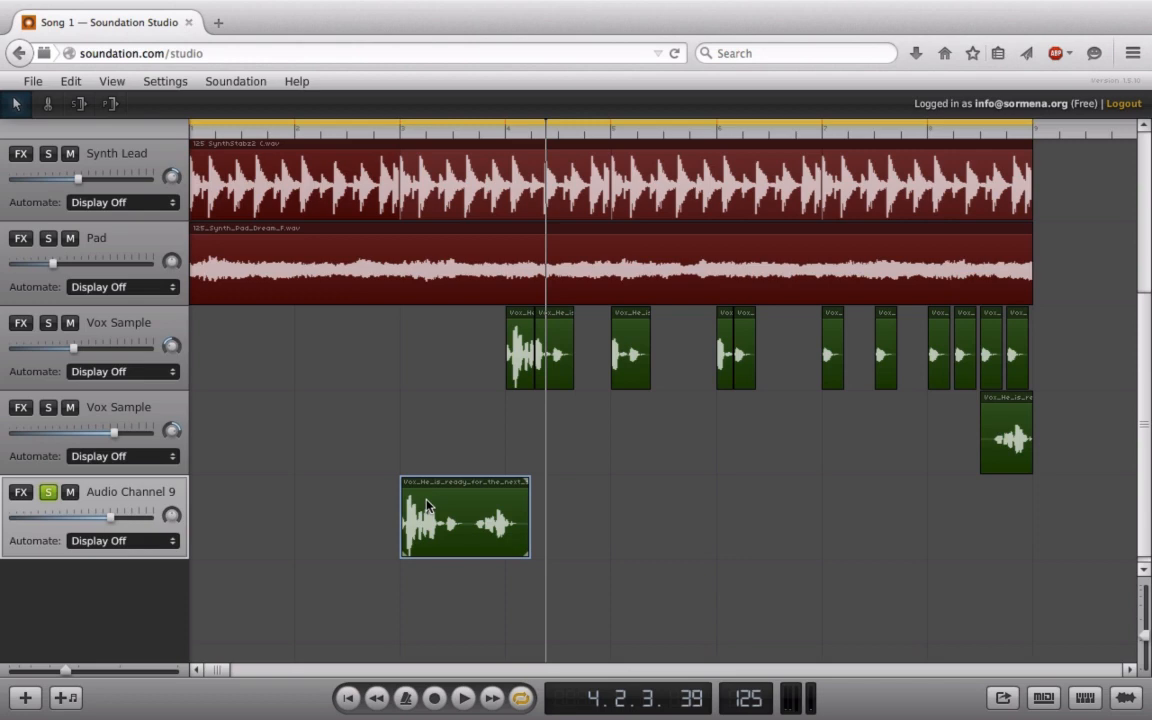
- Time-stretch the vocal clip on Audio Channel 9 down to about 0.4 bar and listen to the shortened clip
left_click(83, 104)
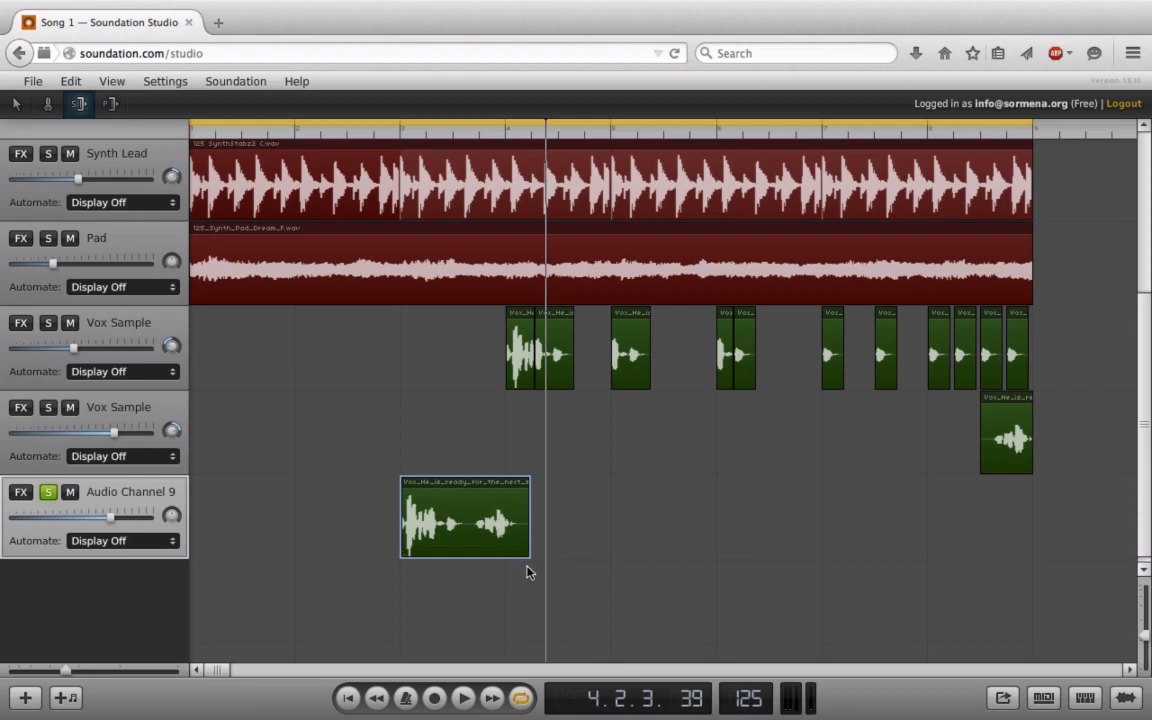
left_click_drag(527, 555, 453, 556)
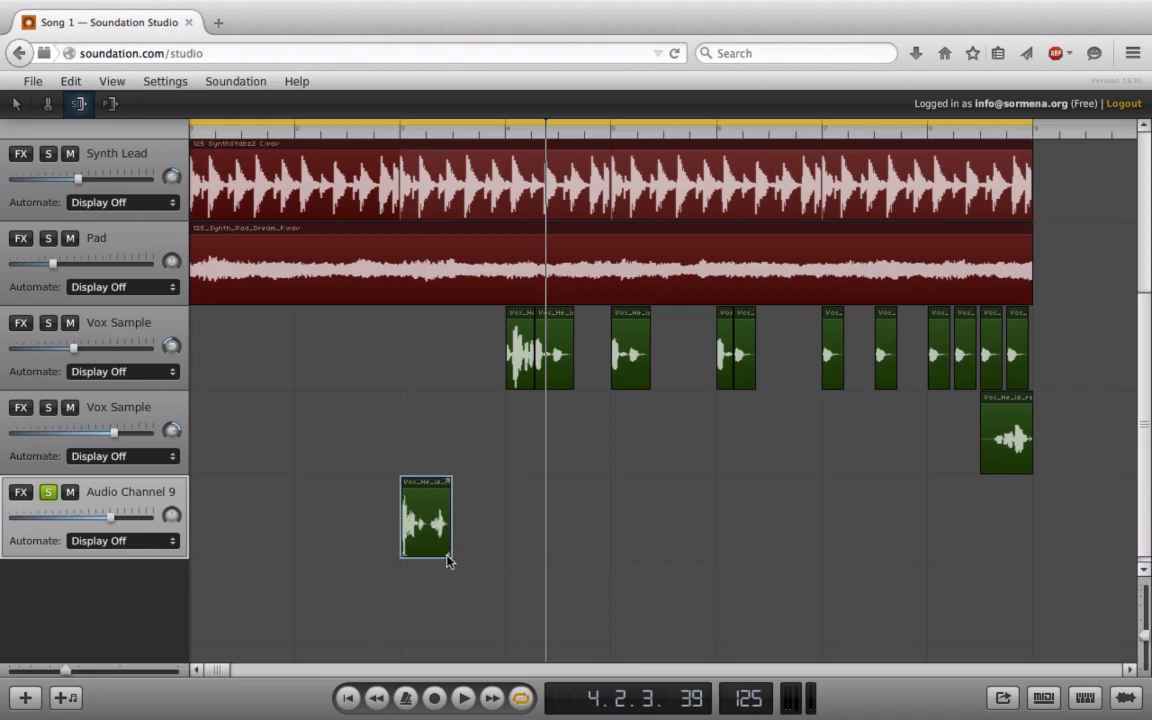
mouse_move(447, 560)
left_mouse_down()
mouse_move(519, 561)
mouse_move(452, 562)
mouse_move(509, 553)
mouse_move(424, 545)
mouse_move(509, 548)
mouse_move(441, 550)
left_mouse_up()
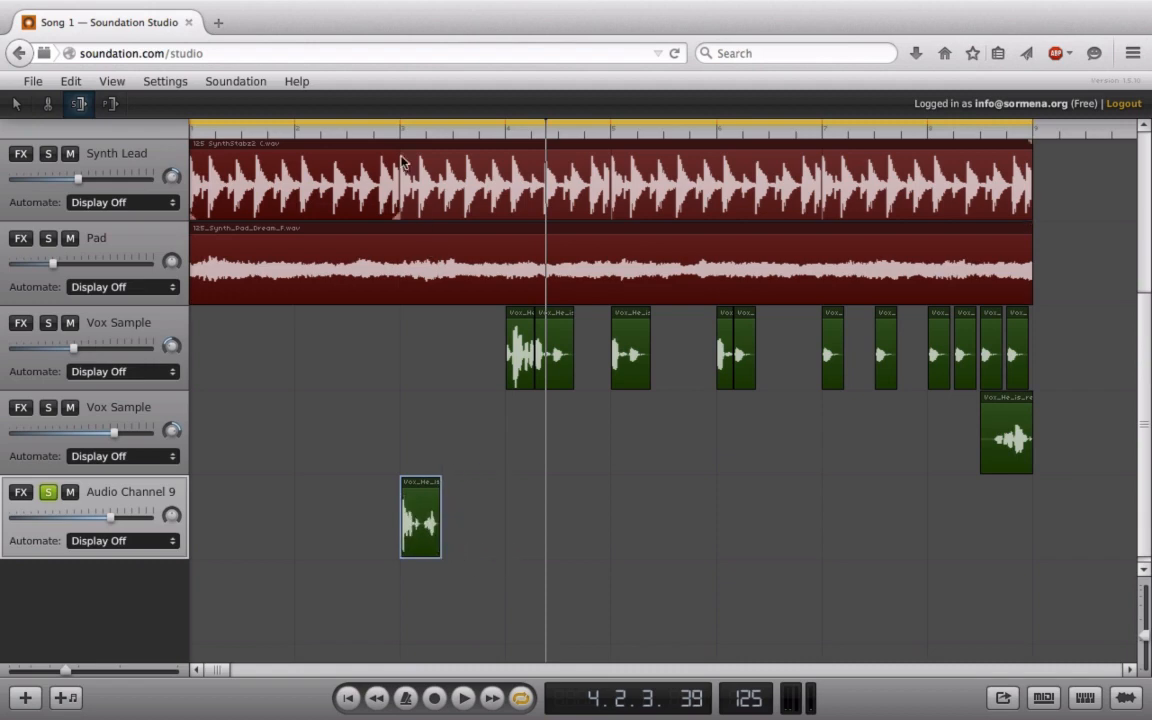
left_click(372, 133)
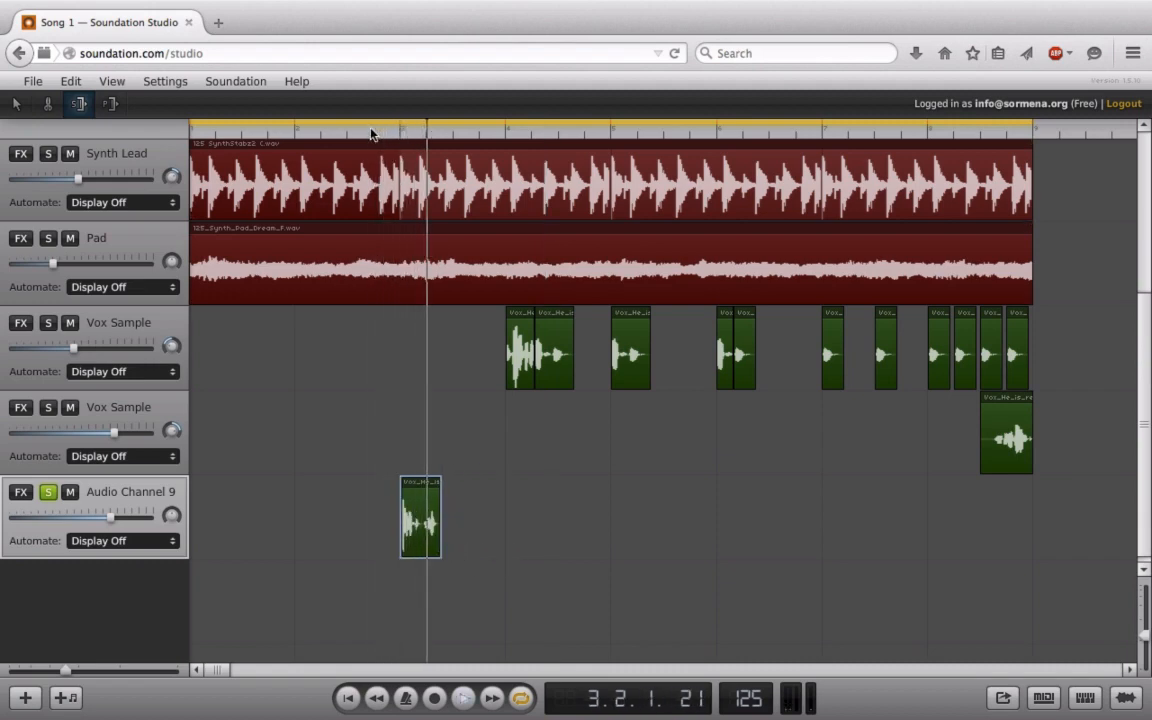
left_click(370, 134)
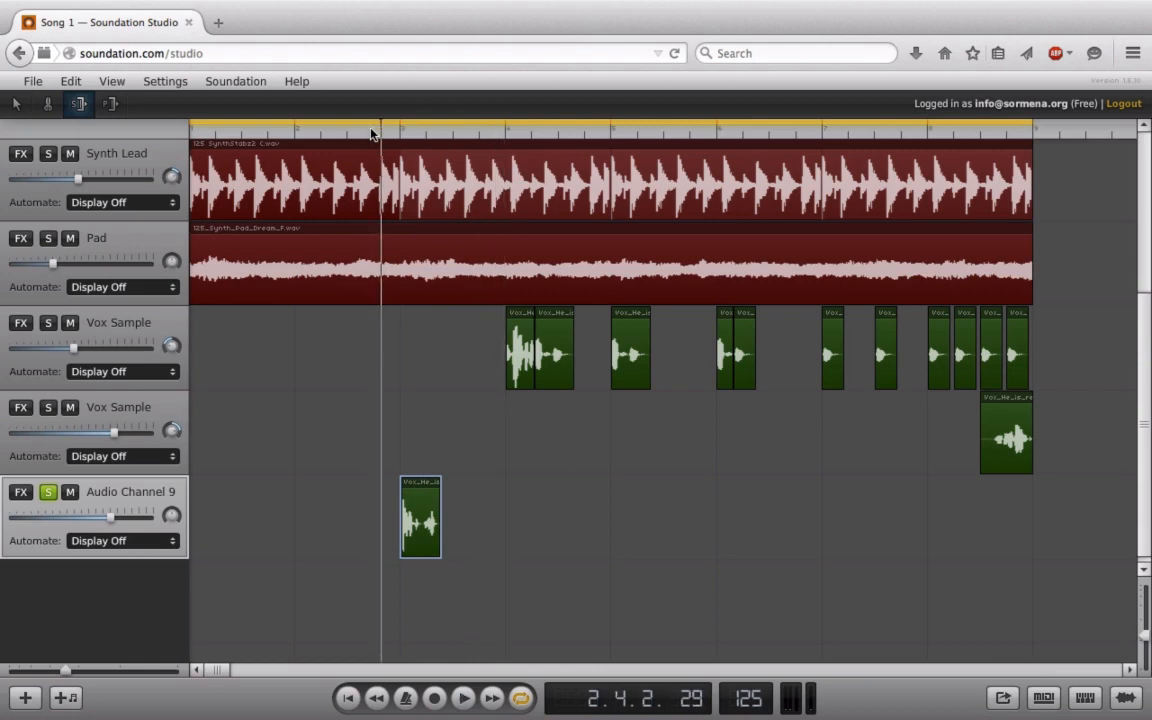
key("space")
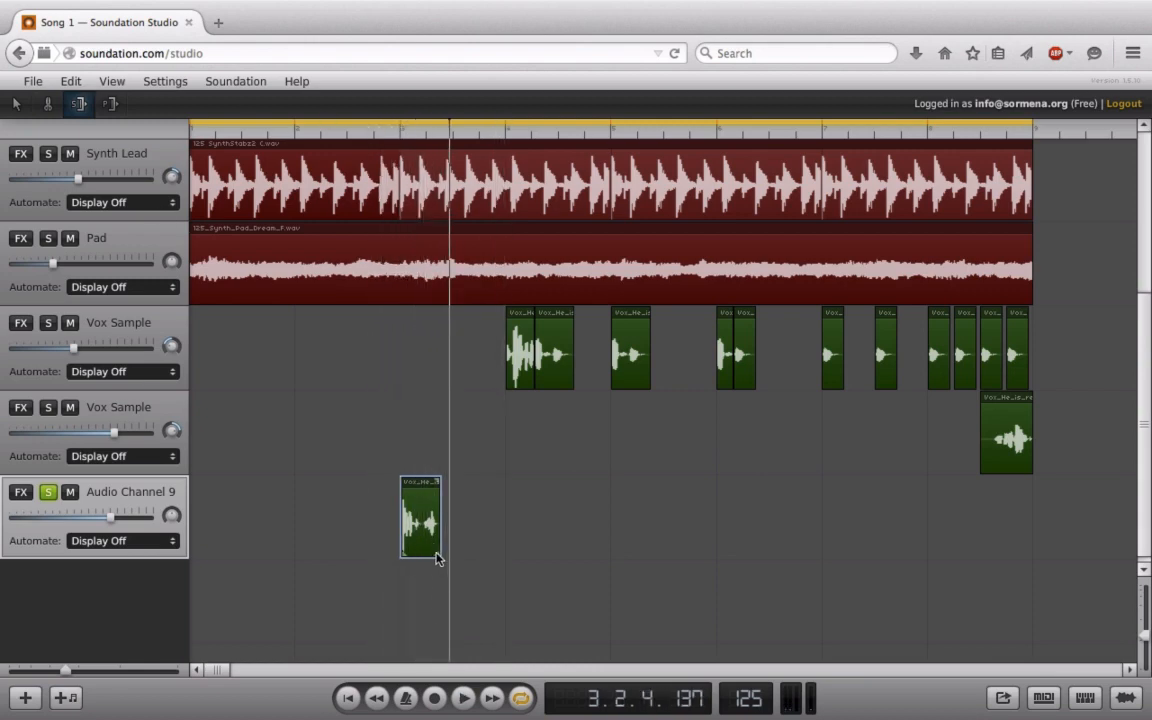
- Time-stretch the vocal clip on Audio Channel 9 to four bars, ending at bar 7, and listen to it
left_click_drag(437, 558, 822, 548)
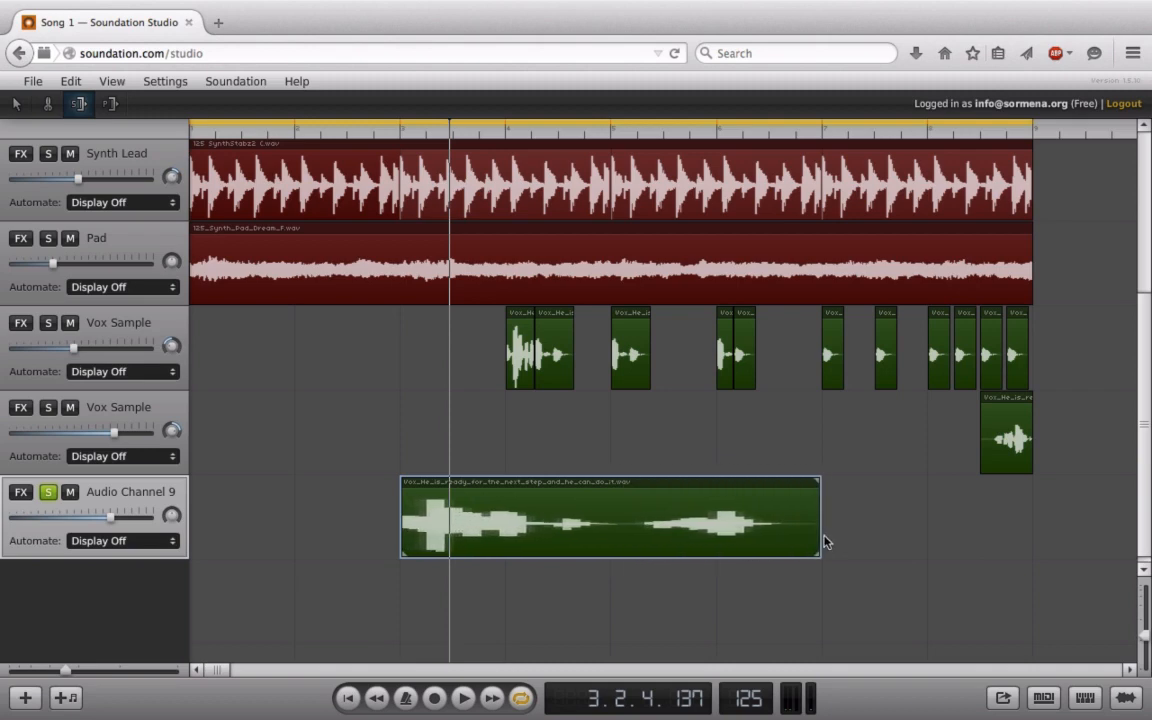
left_click(367, 128)
key("space")
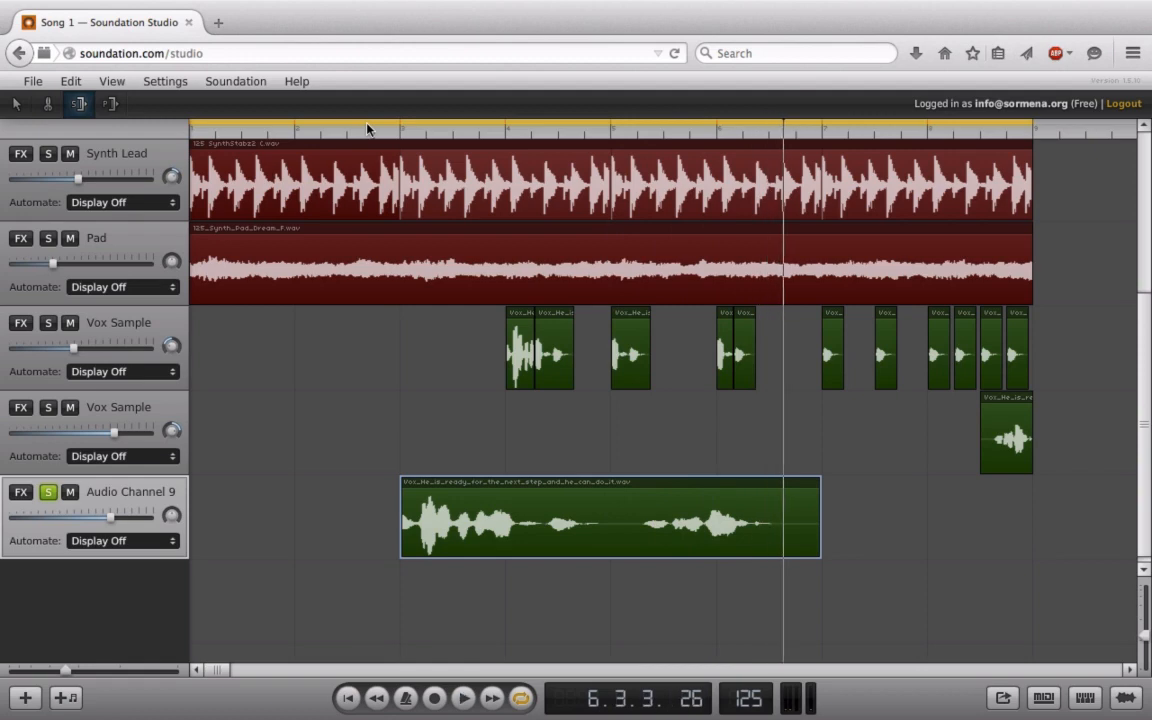
key("space")
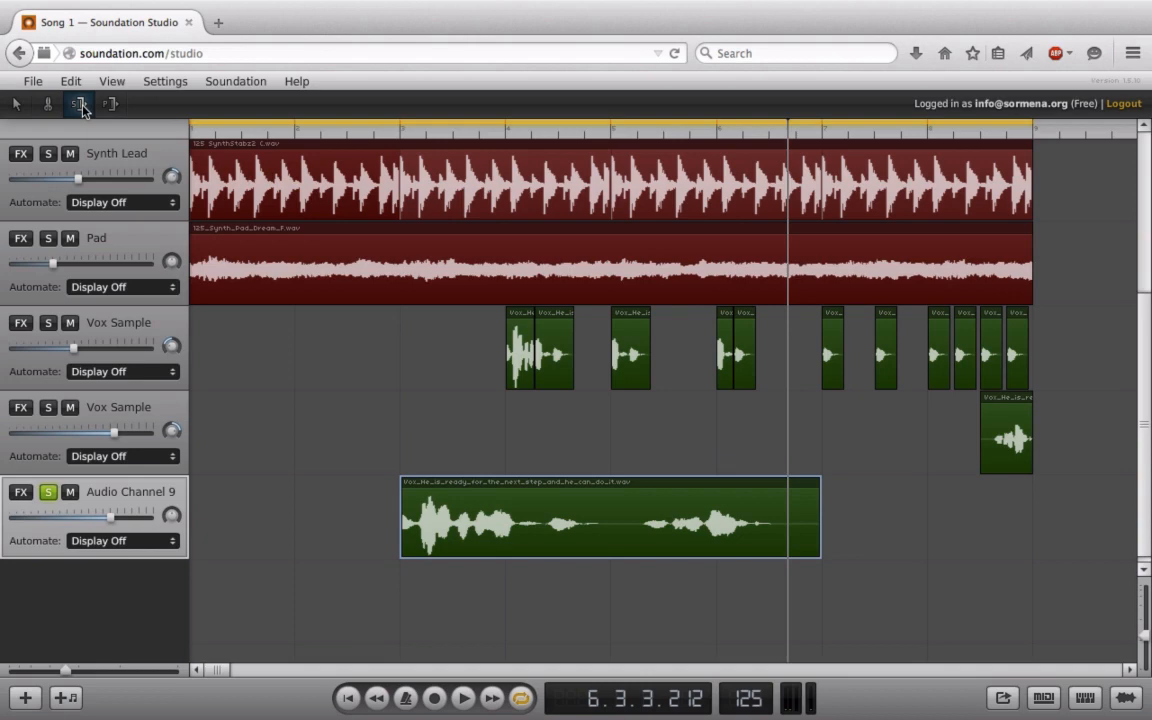
- Undo the time-stretching of the Audio Channel 9 clip and play it at its original length
key("super+z")
key("super+z")
key("super+z")
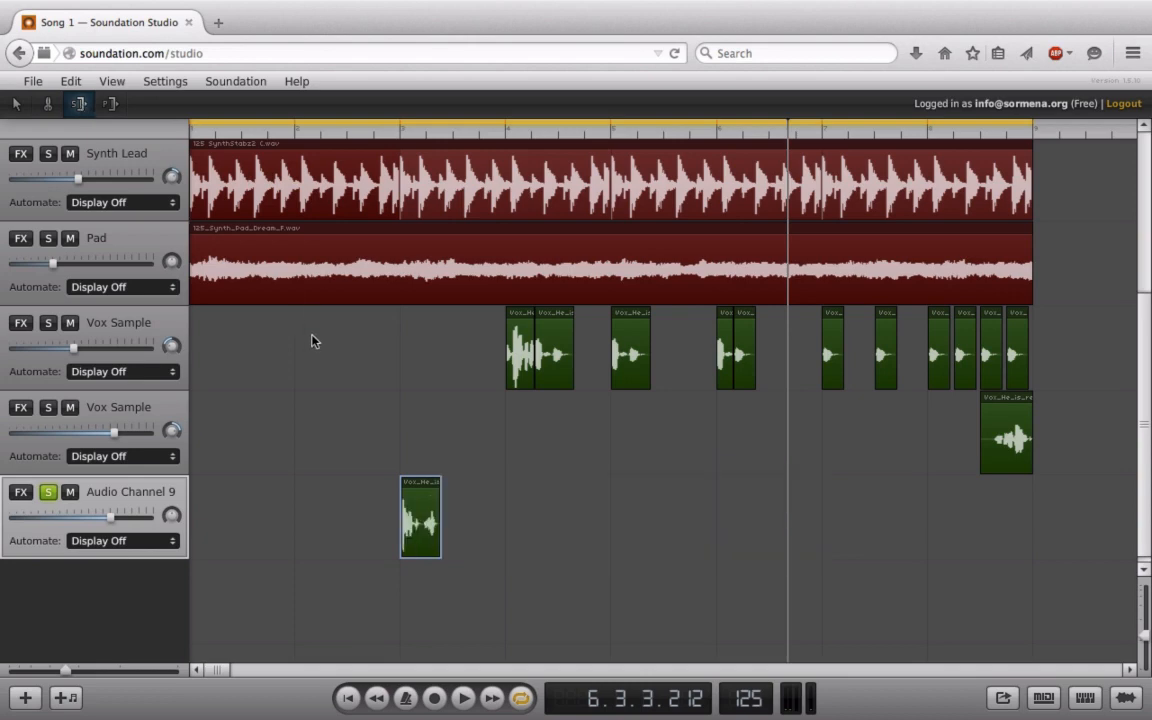
left_click(368, 134)
left_click(368, 134)
key("space")
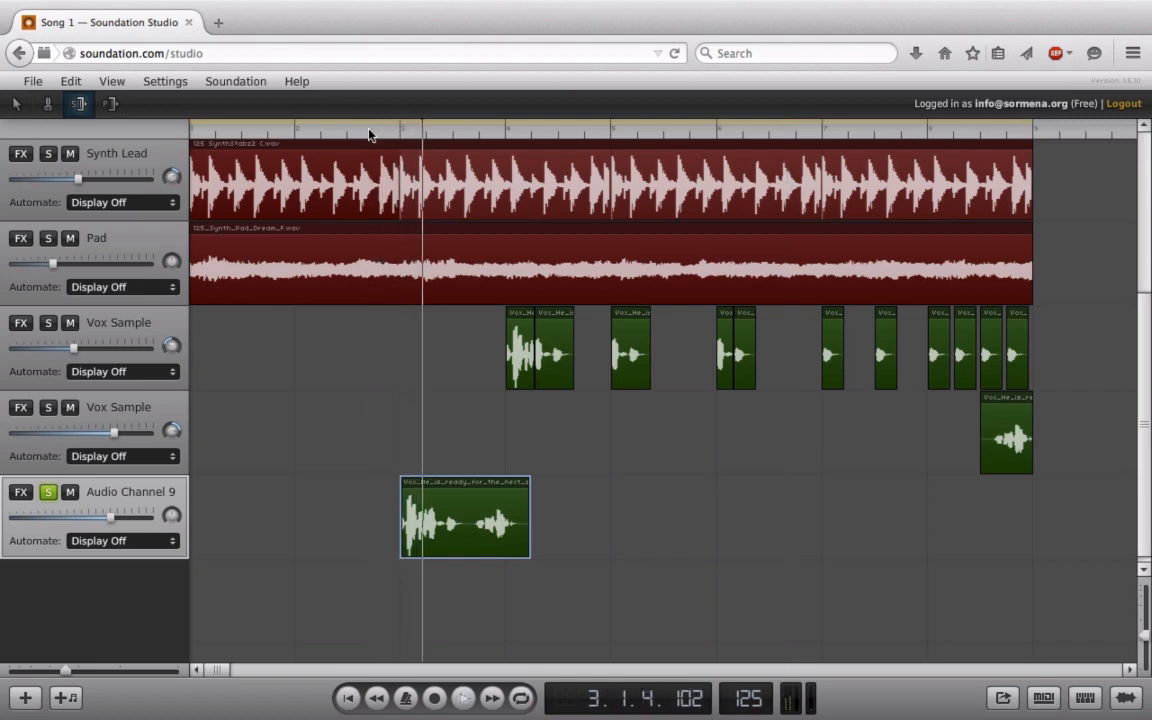
key("space")
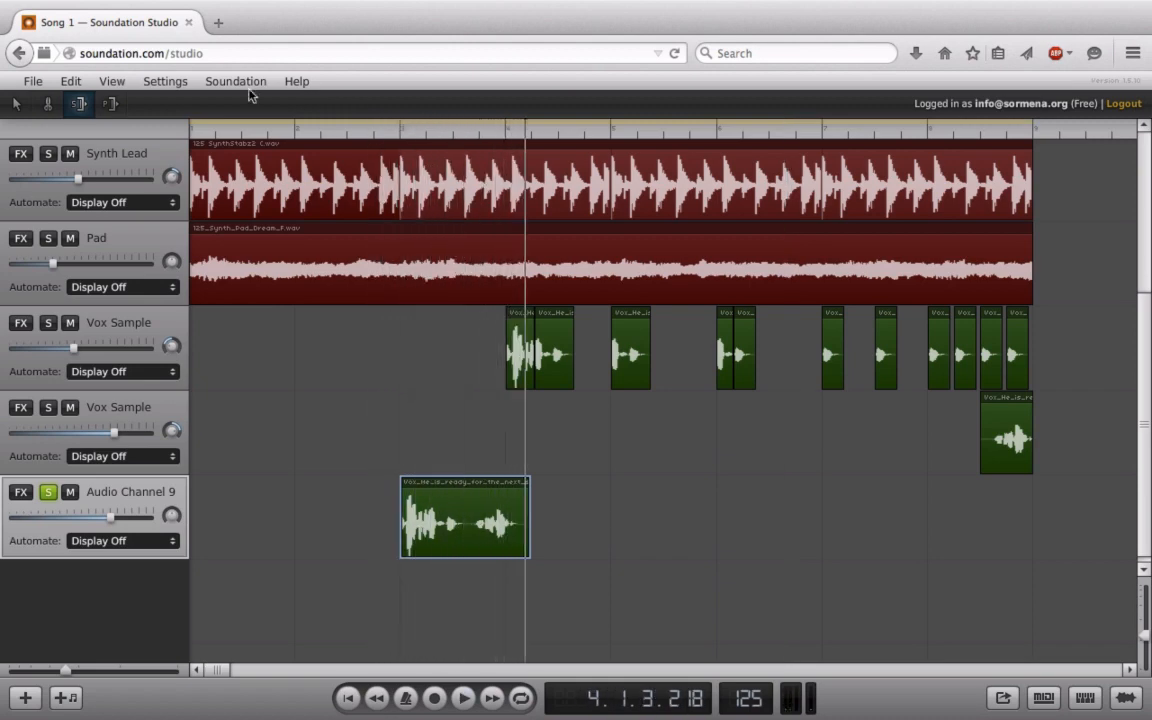
- Pitch-stretch the vocal clip on Audio Channel 9 to about five bars, ending just past bar 8, and listen to it
left_click(110, 105)
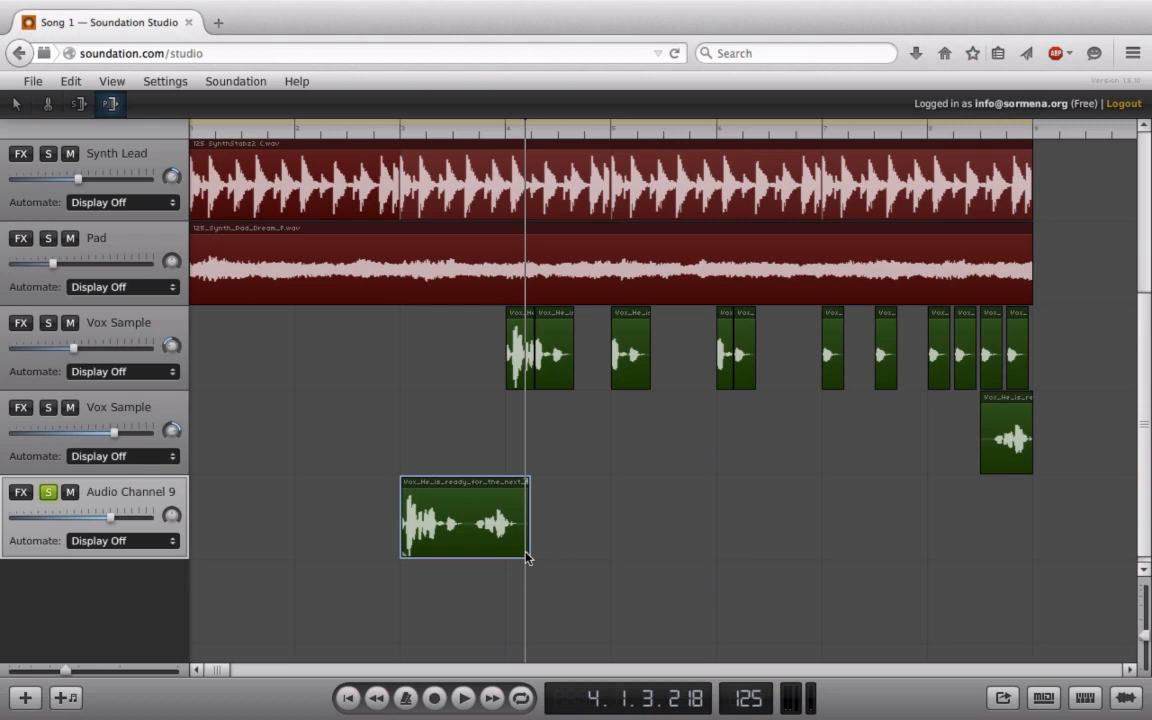
left_click_drag(527, 558, 939, 537)
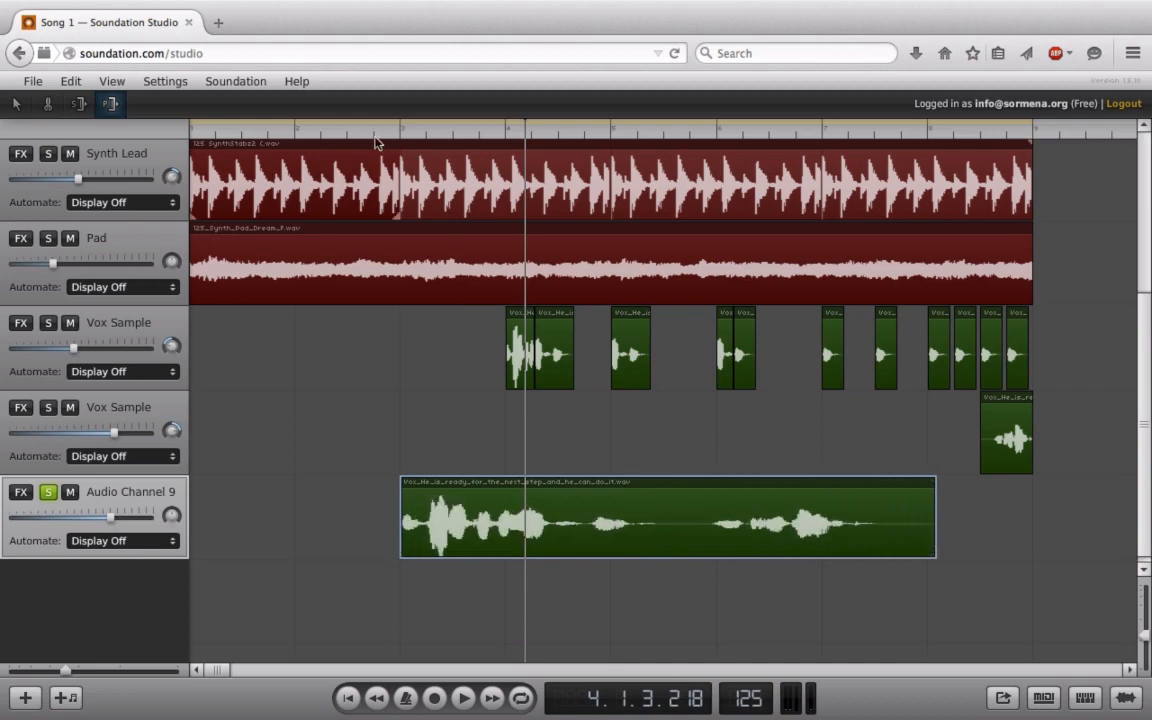
left_click(366, 139)
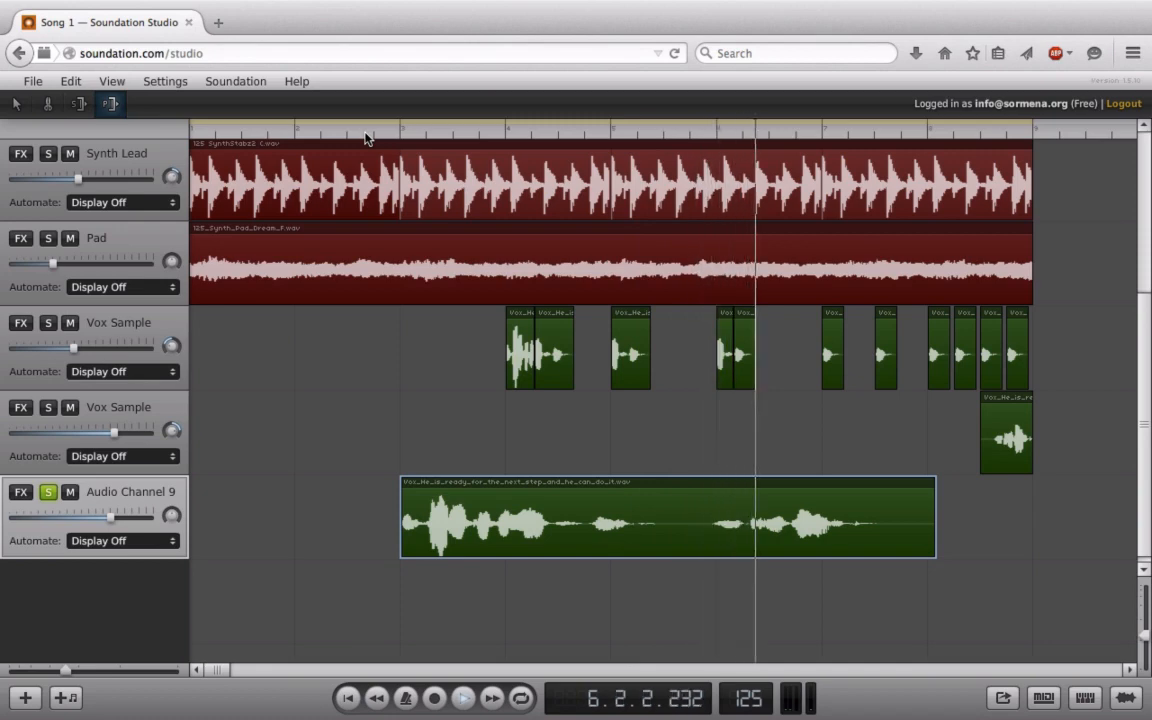
key("space")
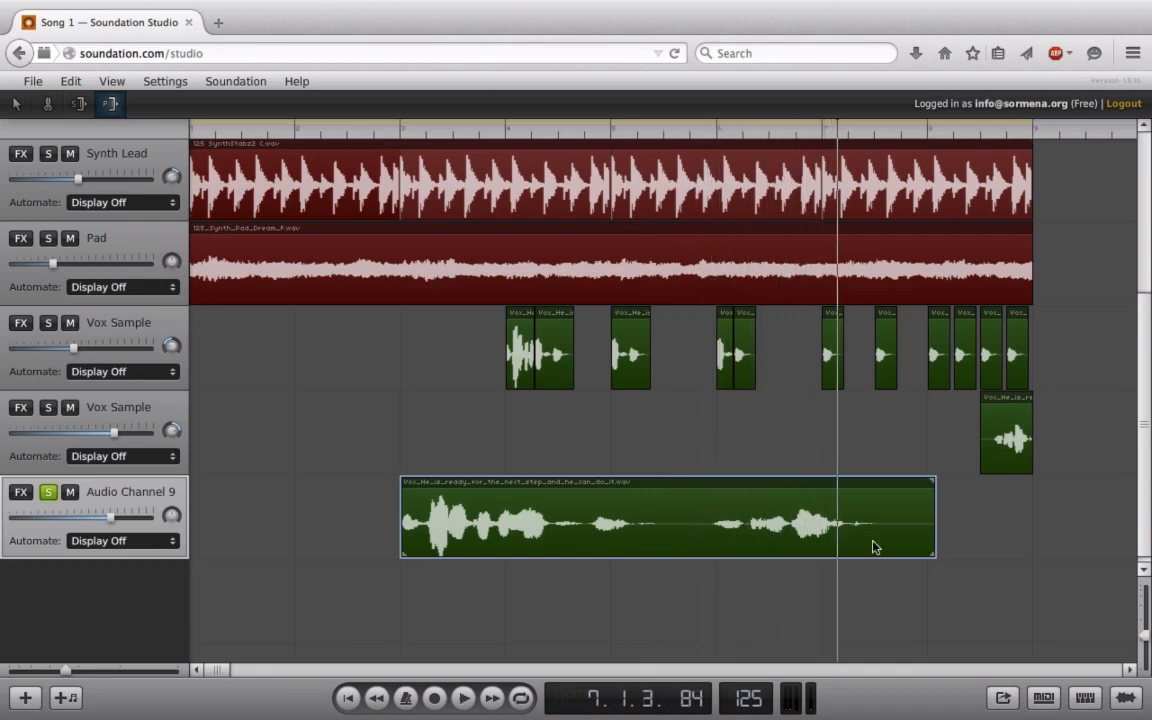
- Shorten the vocal clip on Audio Channel 9 to about a quarter bar with the pitch tool and listen to it
left_click_drag(928, 556, 430, 530)
left_click(352, 134)
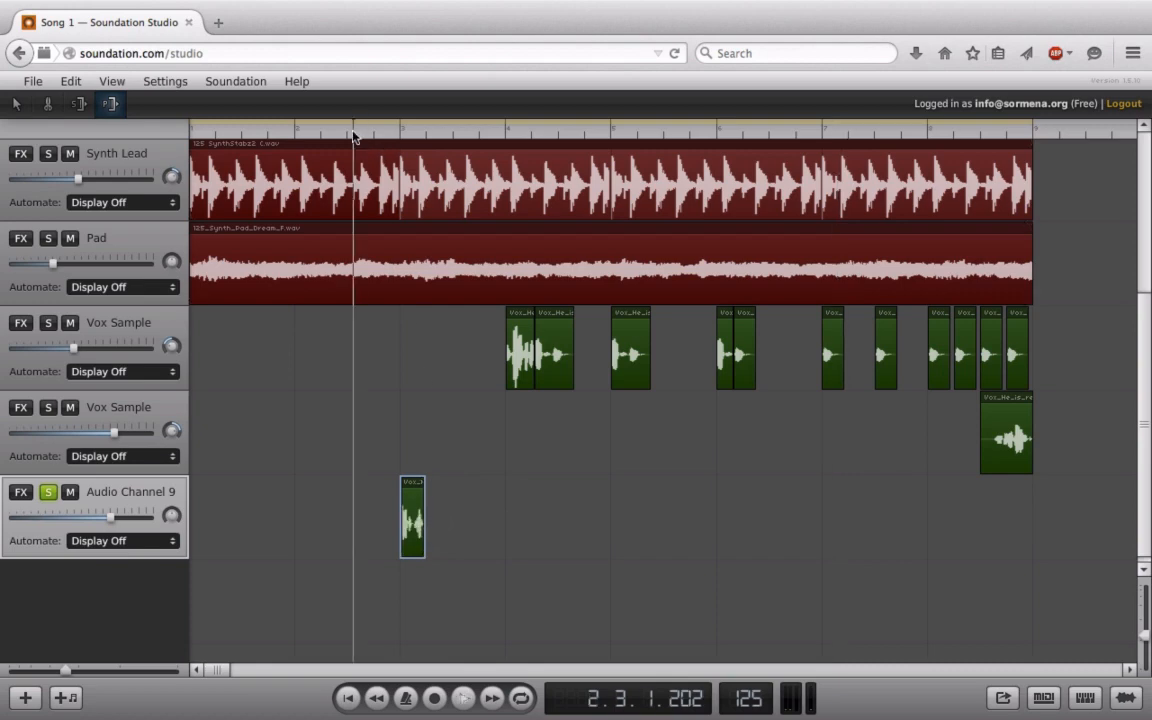
key("space")
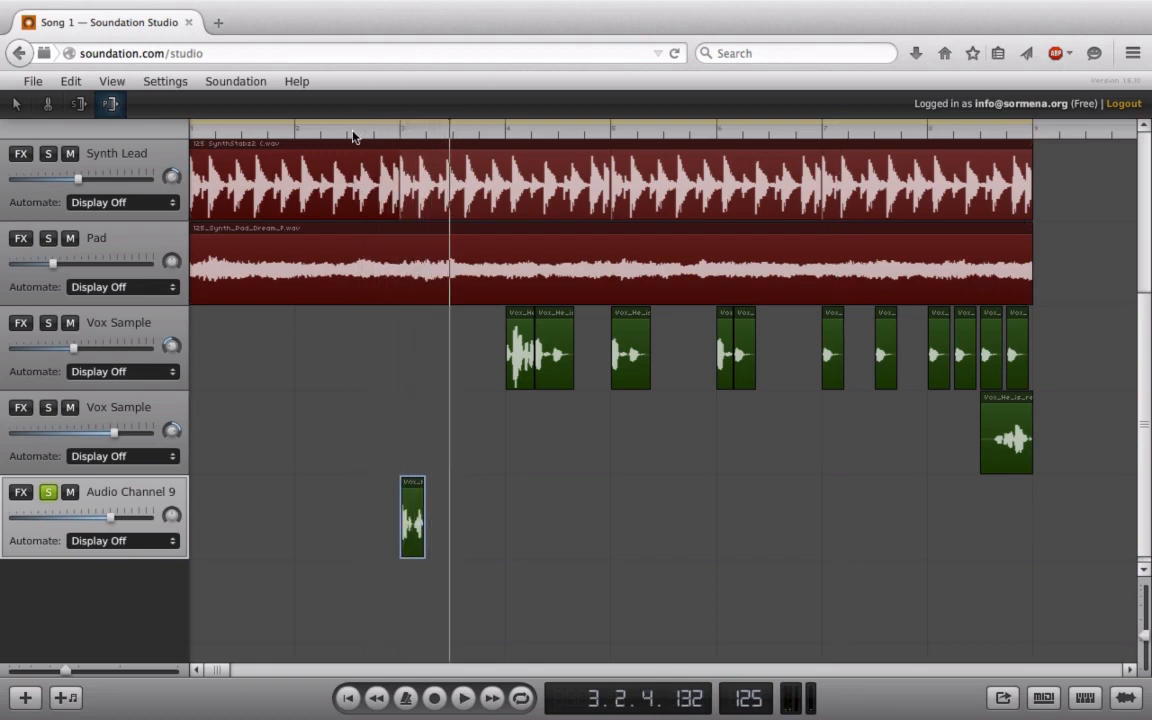
key("space")
- Pitch-stretch the vocal clip on Audio Channel 9 to three bars, ending at bar 6, and delete it
left_click_drag(421, 553, 722, 527)
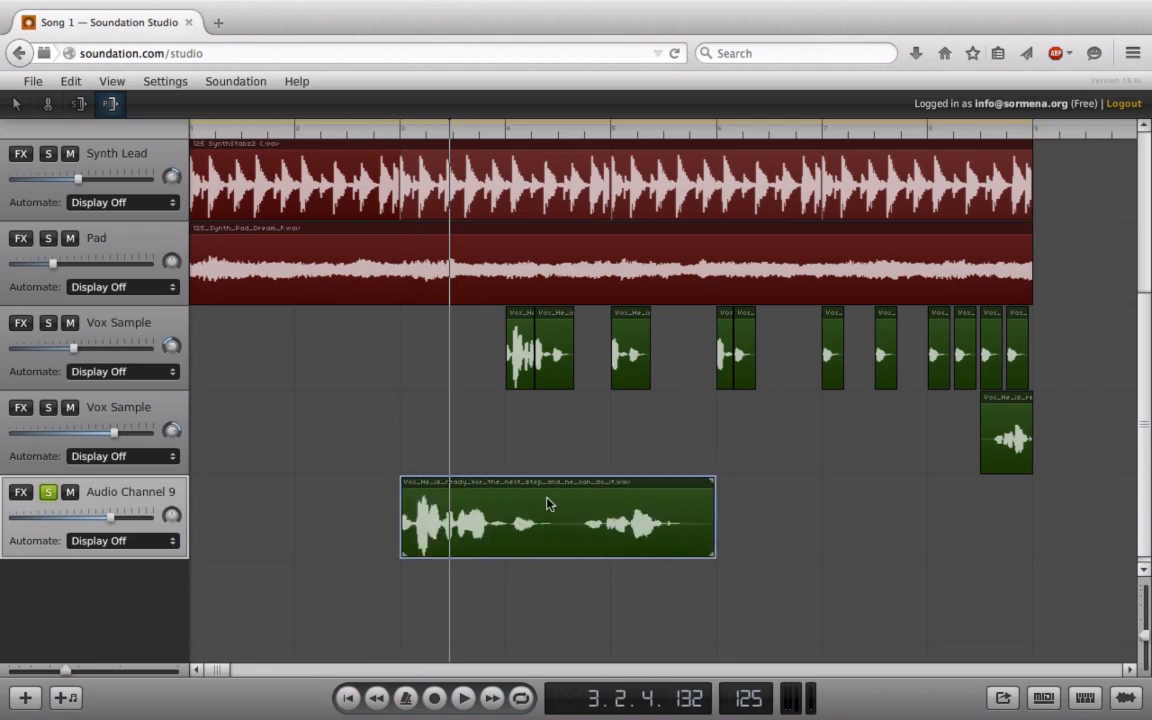
key("Delete")
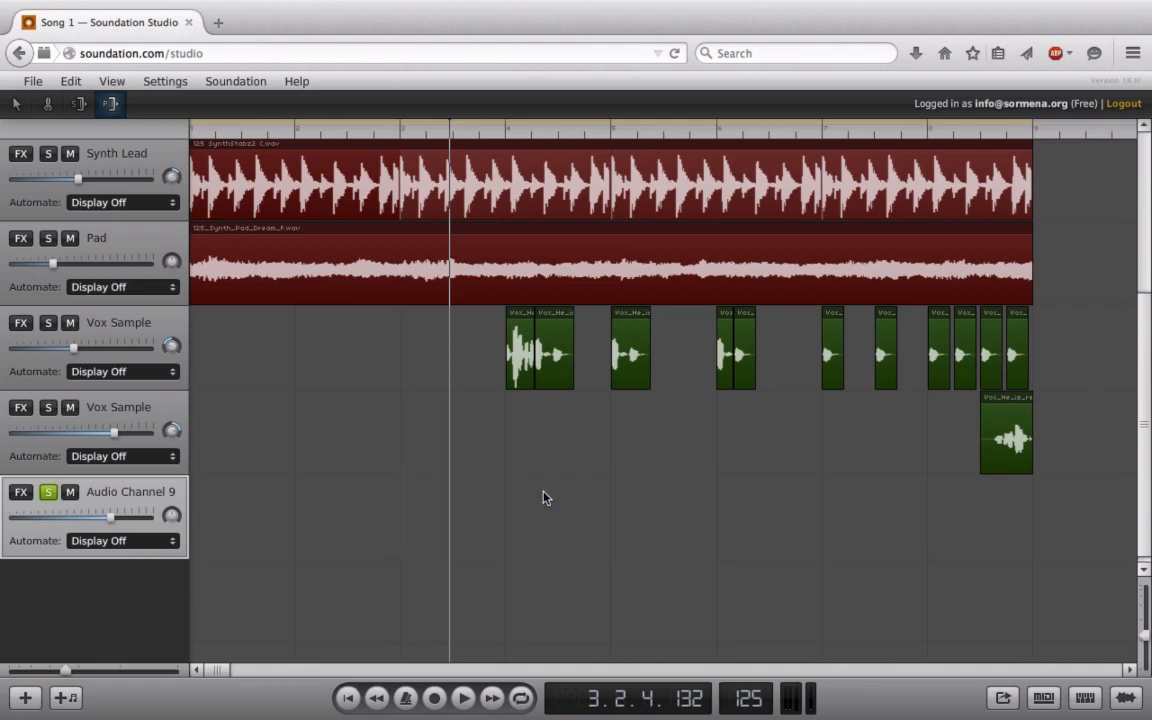
- Add two more audio channels below Audio Channel 9 and open the sound library
left_click(25, 698)
left_click(25, 698)
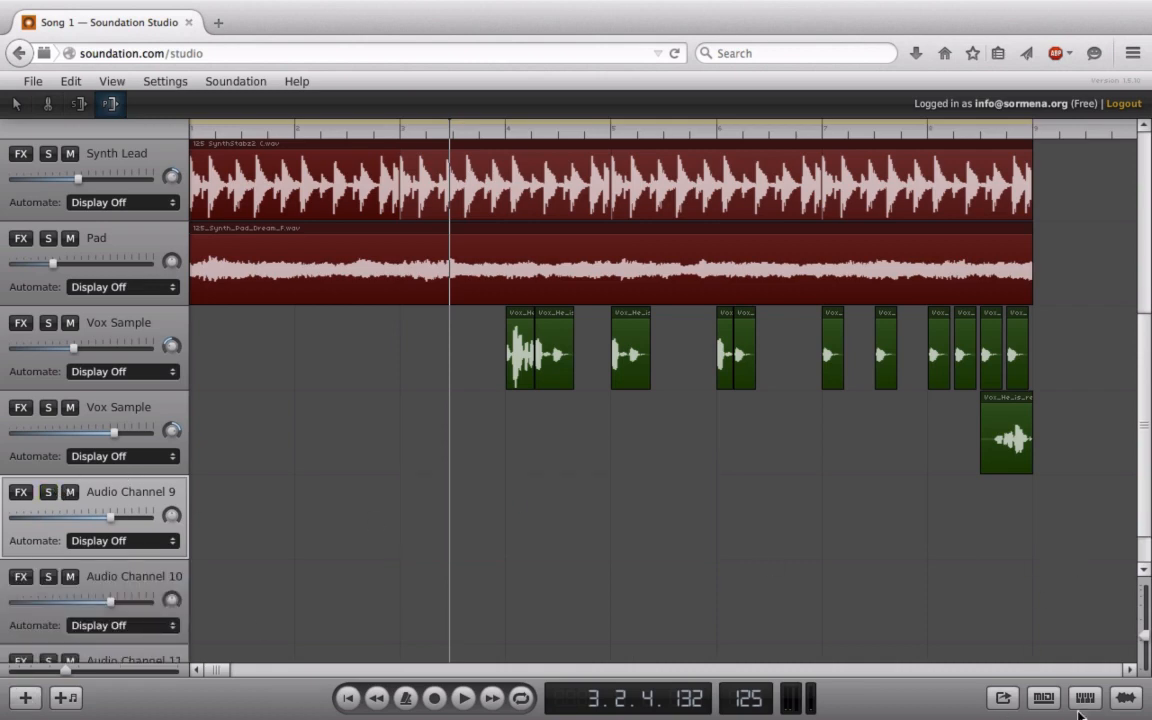
key("l")
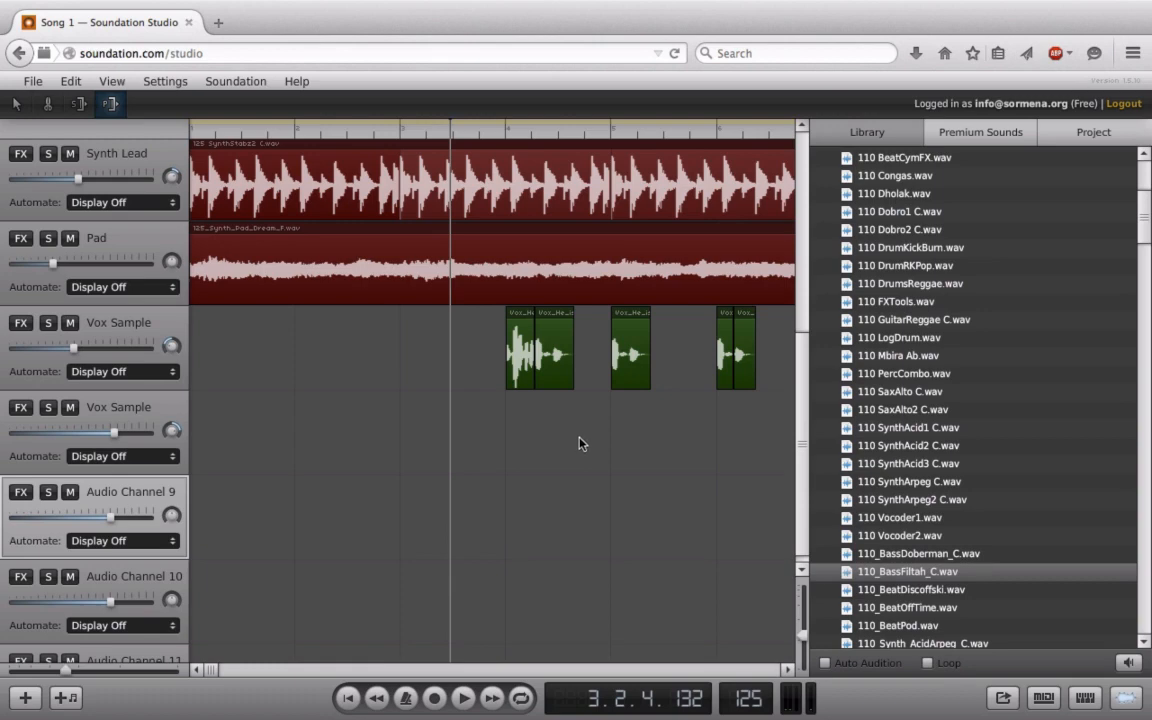
- Place 110_BassFiltah_C.wav at bar 1 of Audio Channel 9, without time-stretching or pitching it to the song tempo
left_click(800, 446)
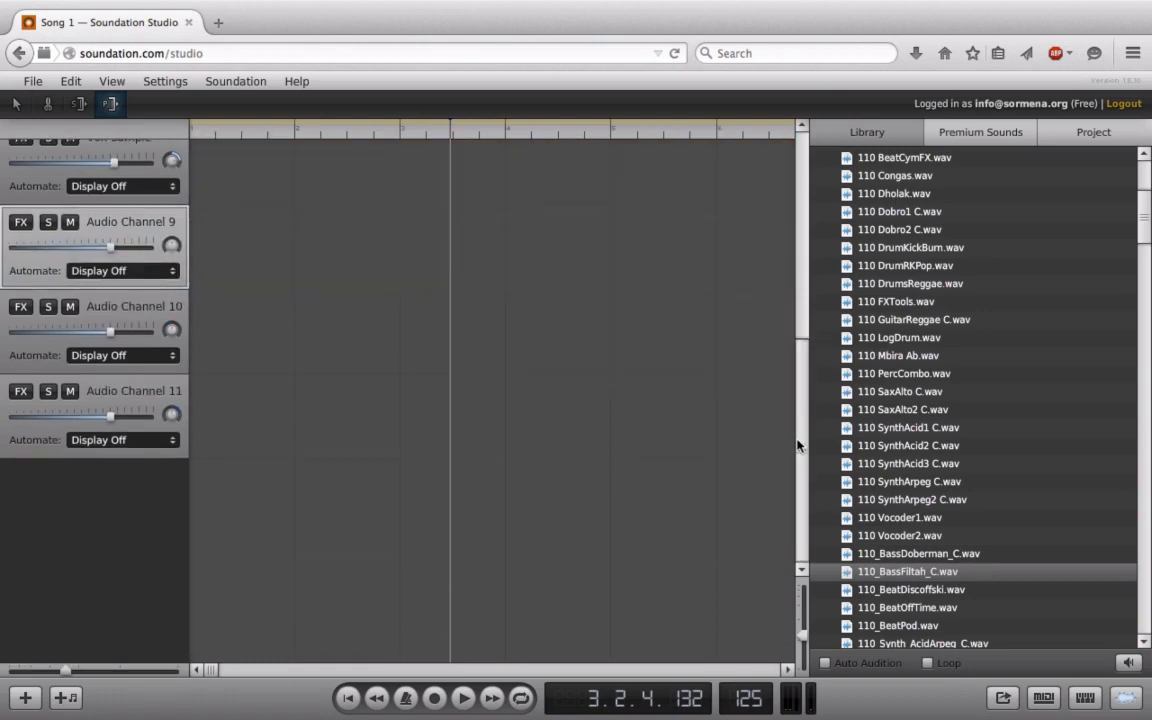
left_click_drag(800, 446, 795, 399)
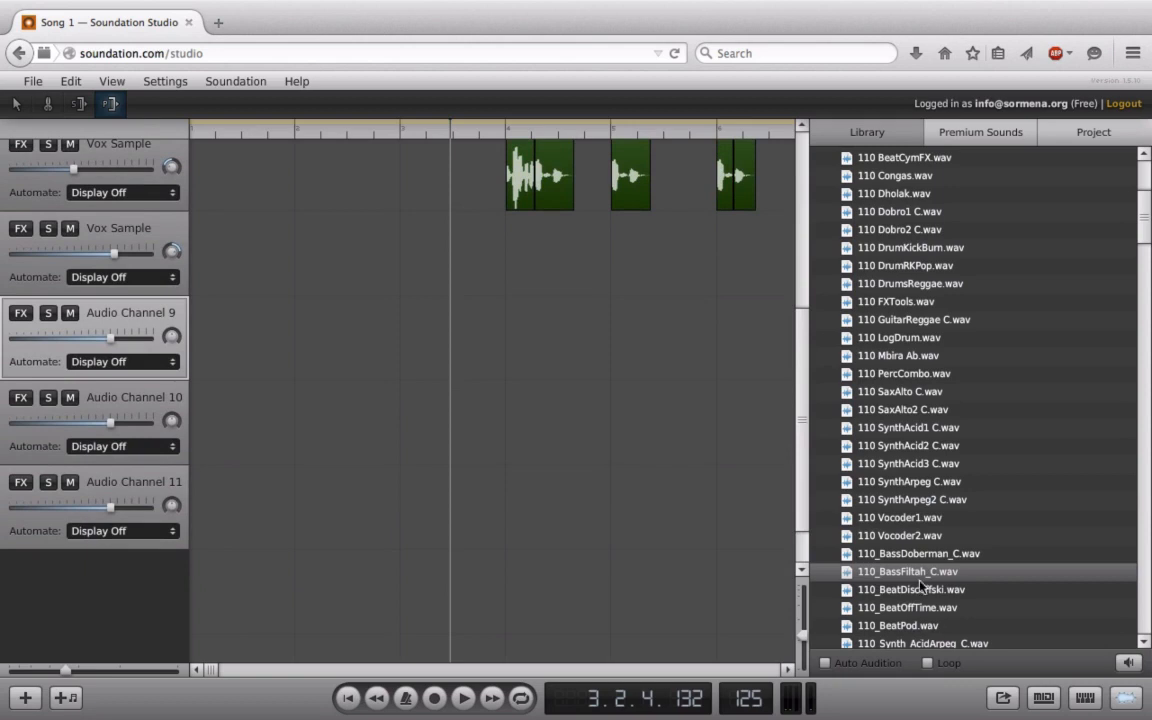
left_click_drag(920, 583, 329, 340)
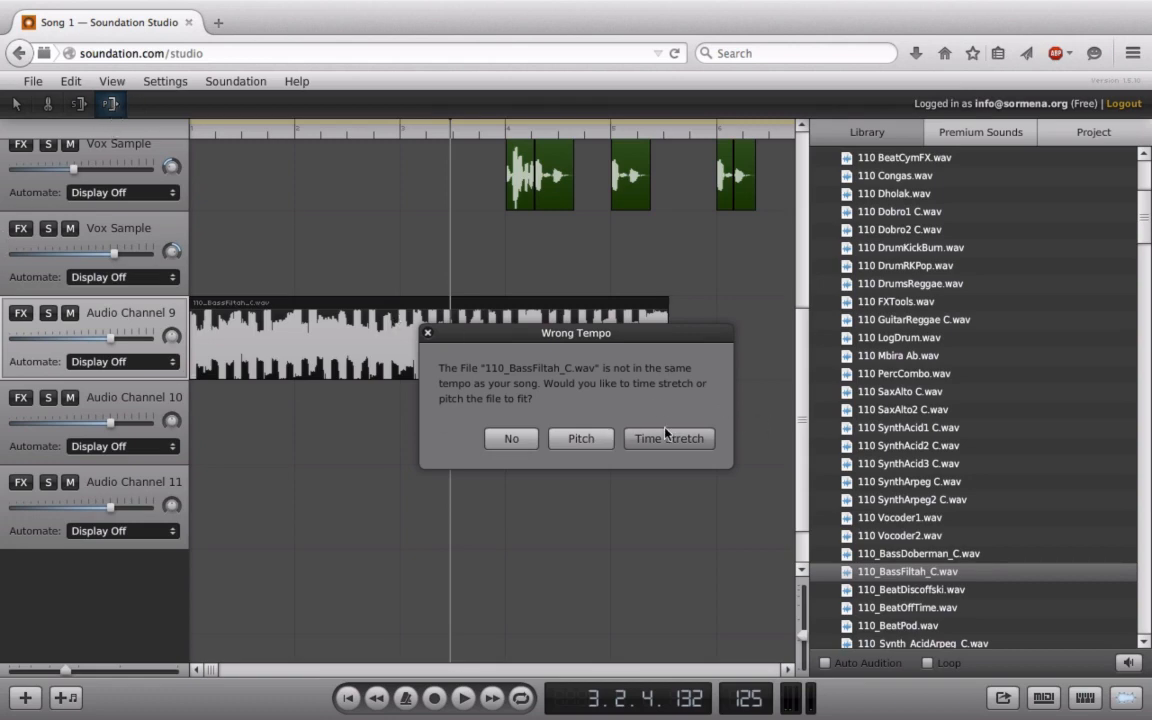
left_click(515, 437)
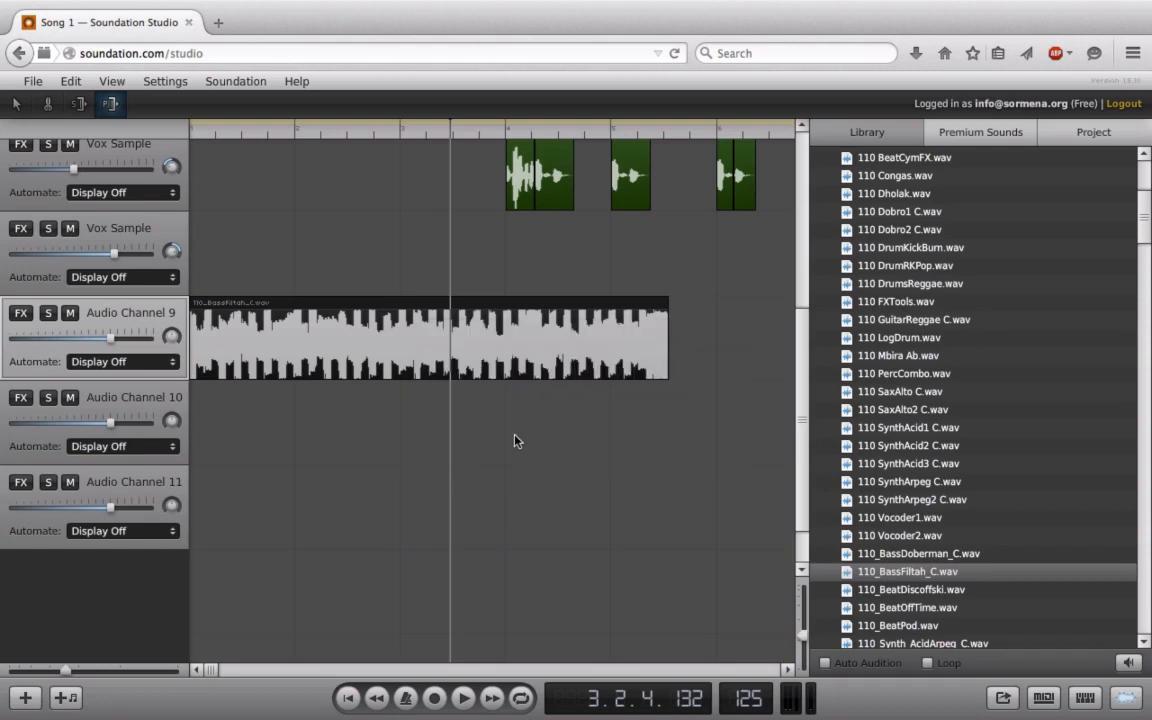
- Place 110_BassFiltah_C.wav at bar 1 of Audio Channel 10, pitching it to fit the song tempo
left_click_drag(920, 578, 325, 438)
left_click(579, 440)
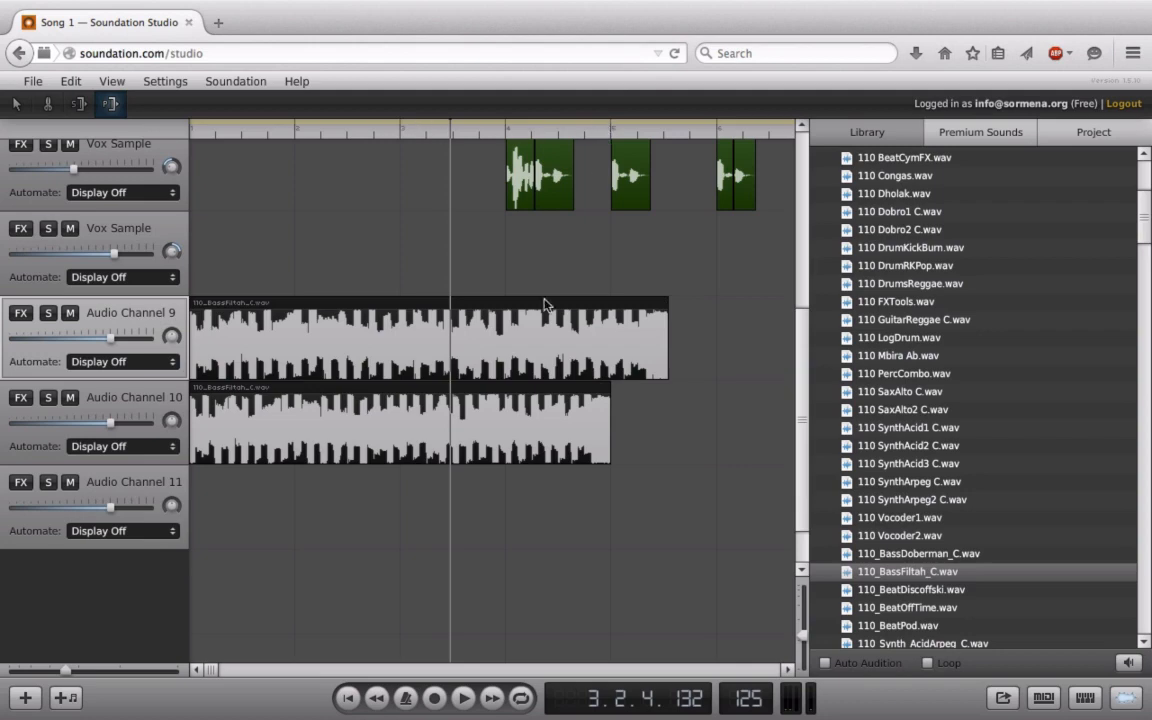
- Place 110_BassFiltah_C.wav at bar 1 of Audio Channel 11, time-stretching it to fit the song tempo
left_click_drag(897, 575, 503, 517)
left_click(651, 436)
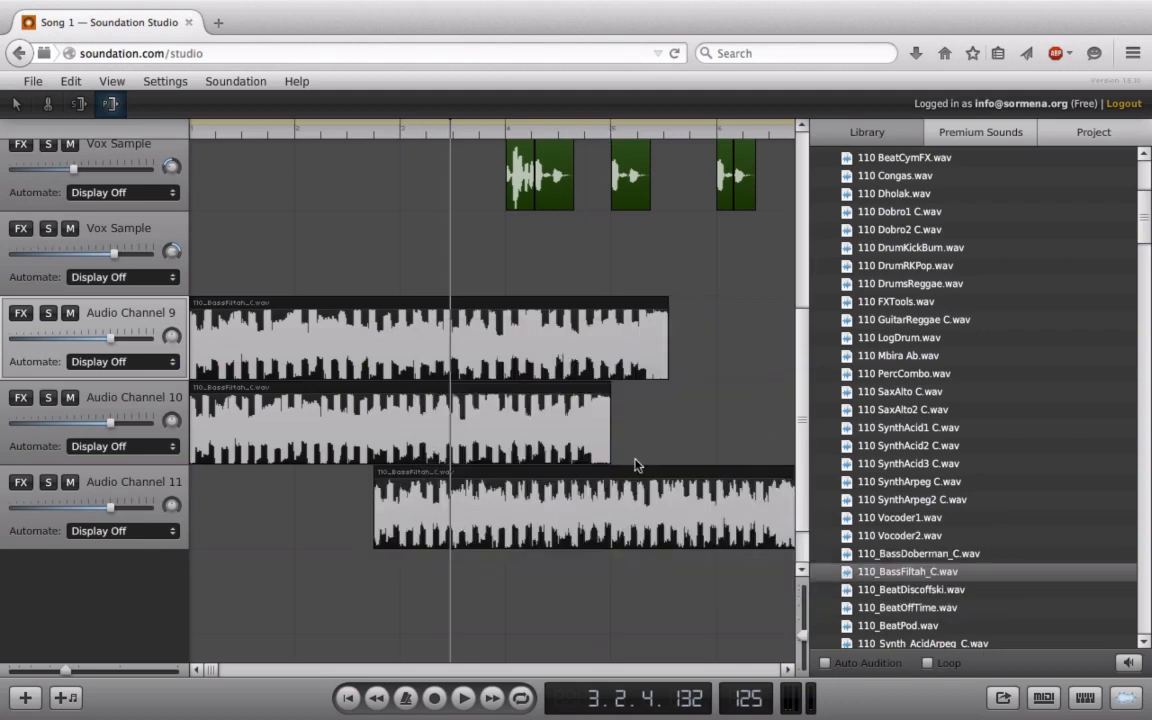
left_click_drag(630, 470, 432, 482)
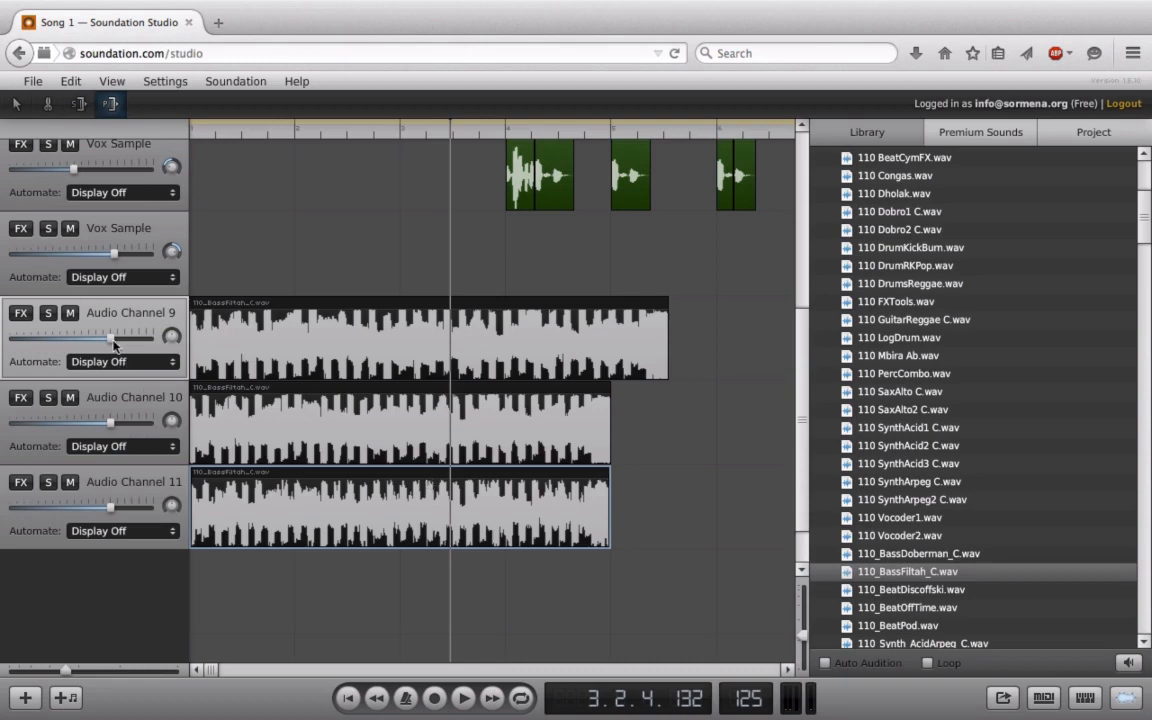
- Lower the volumes of Audio Channels 9, 10 and 11 to a bit under half of their range
left_click_drag(107, 341, 75, 342)
left_click_drag(110, 423, 69, 423)
left_click_drag(110, 508, 62, 508)
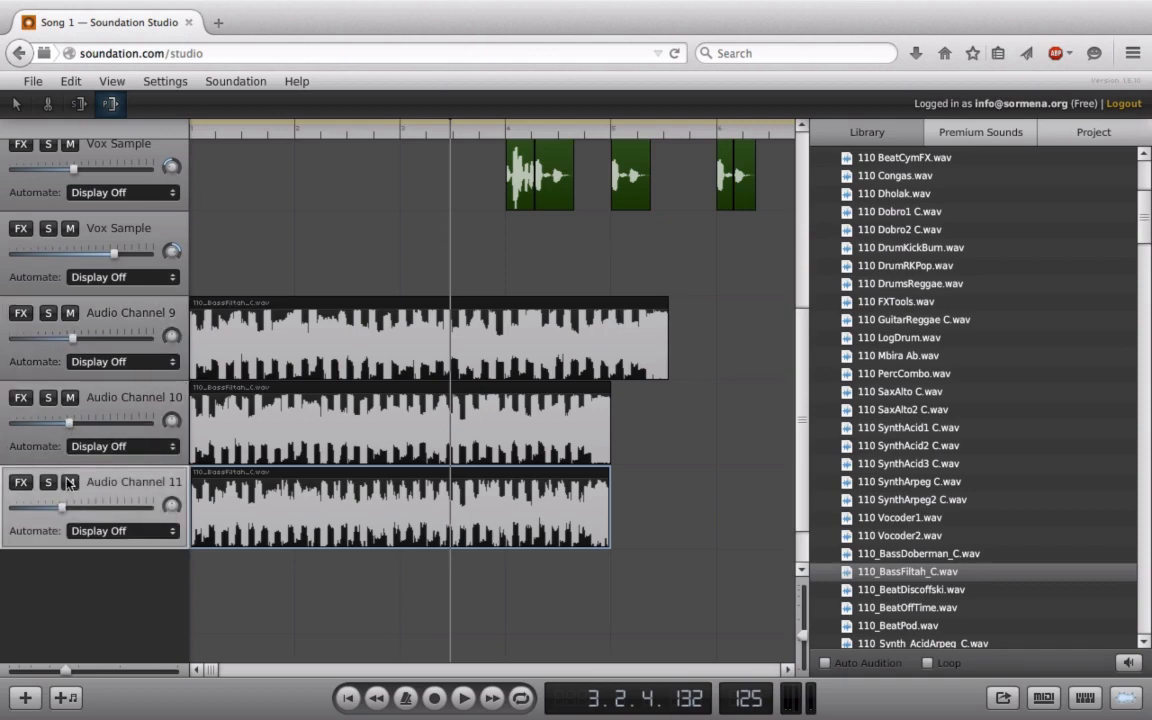
- Mute Audio Channels 10 and 11 and audition the unstretched bass loop from the song start, lowering Audio Channel 9's volume further
left_click(70, 398)
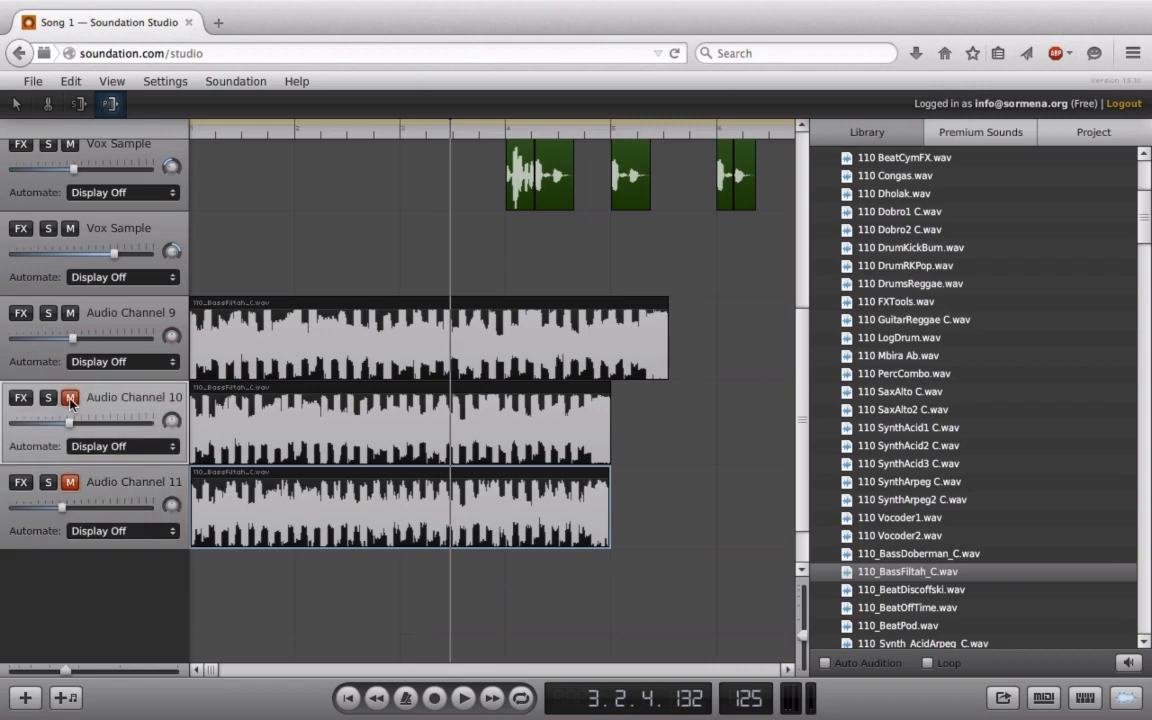
left_click(346, 700)
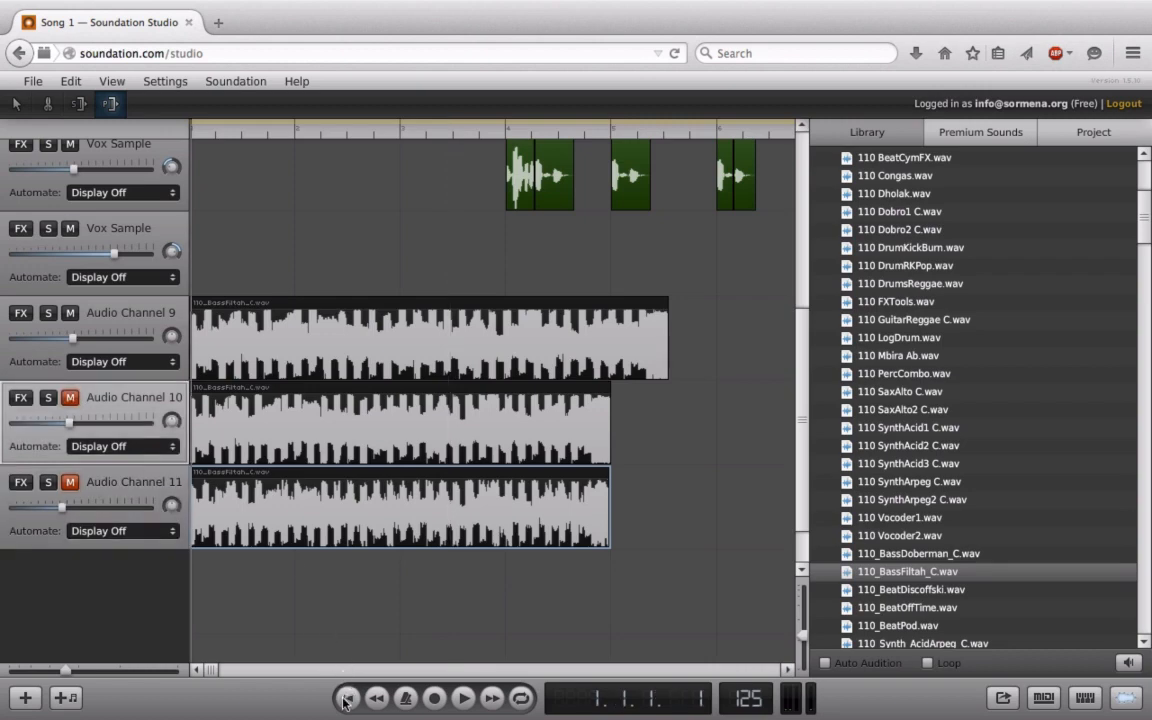
left_click(462, 699)
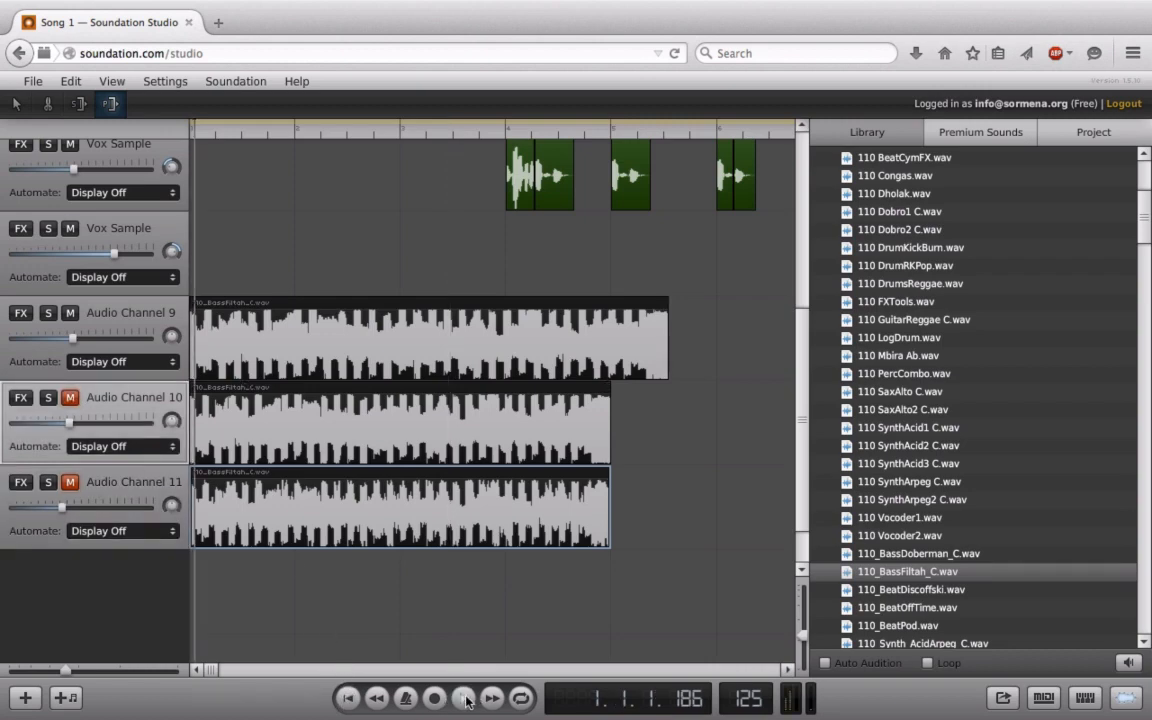
left_click_drag(72, 338, 58, 341)
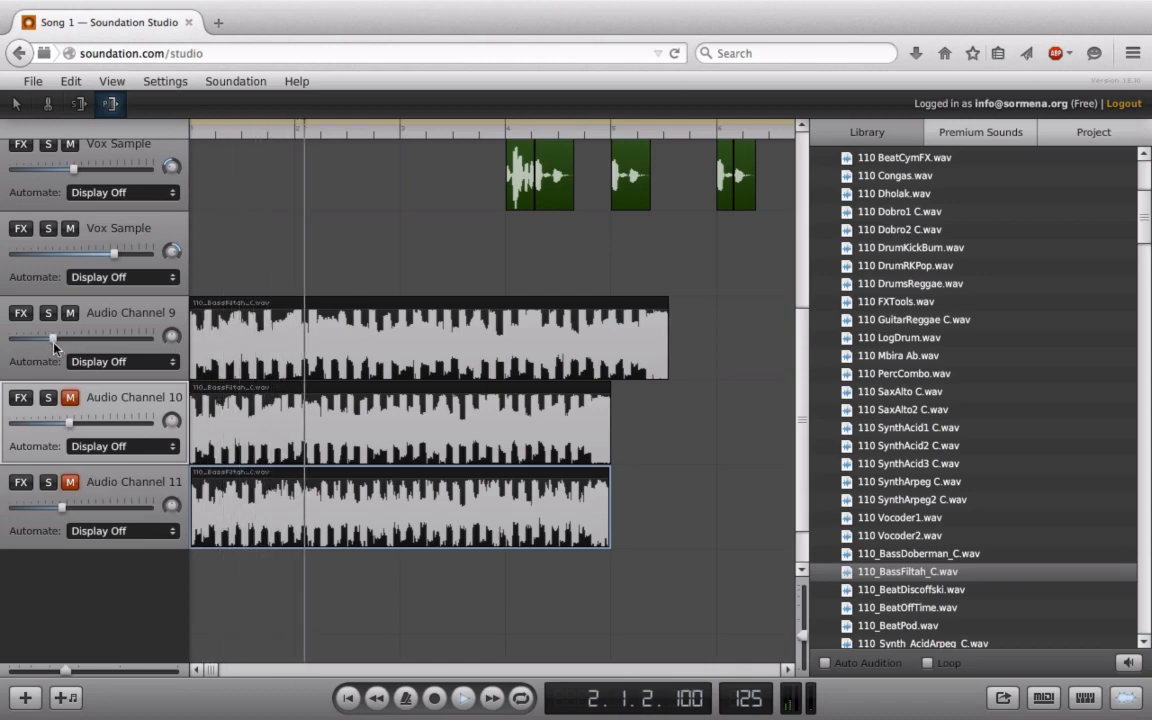
left_click(57, 340)
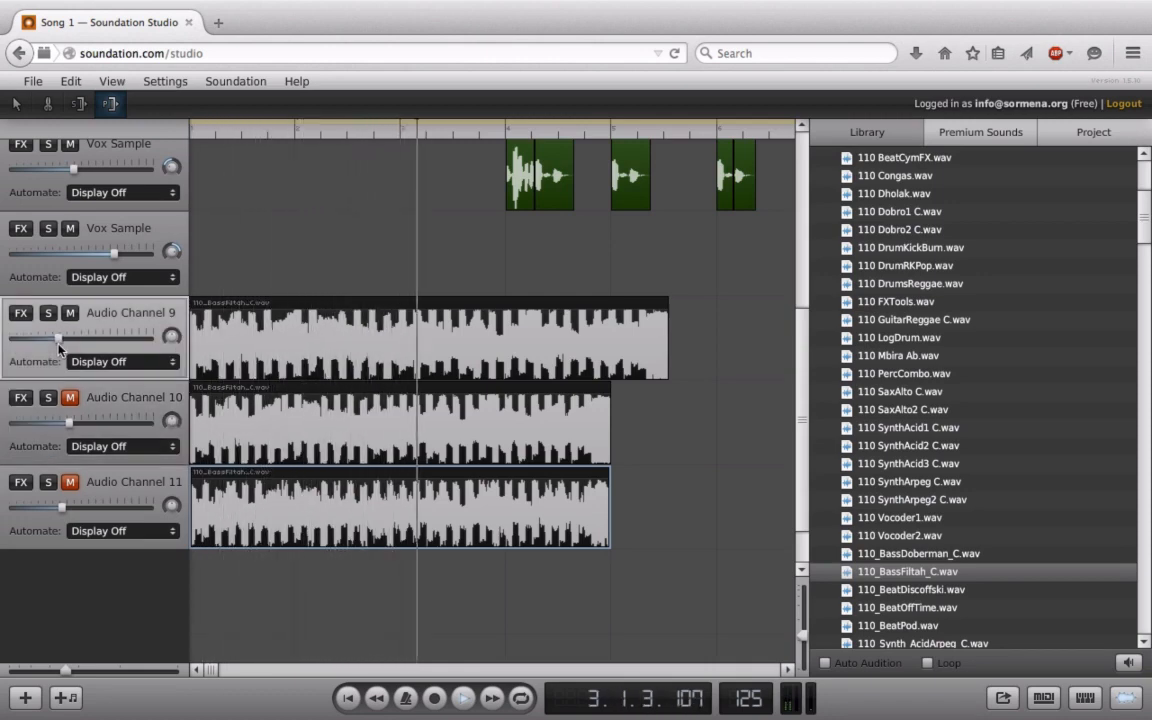
left_click_drag(57, 340, 48, 343)
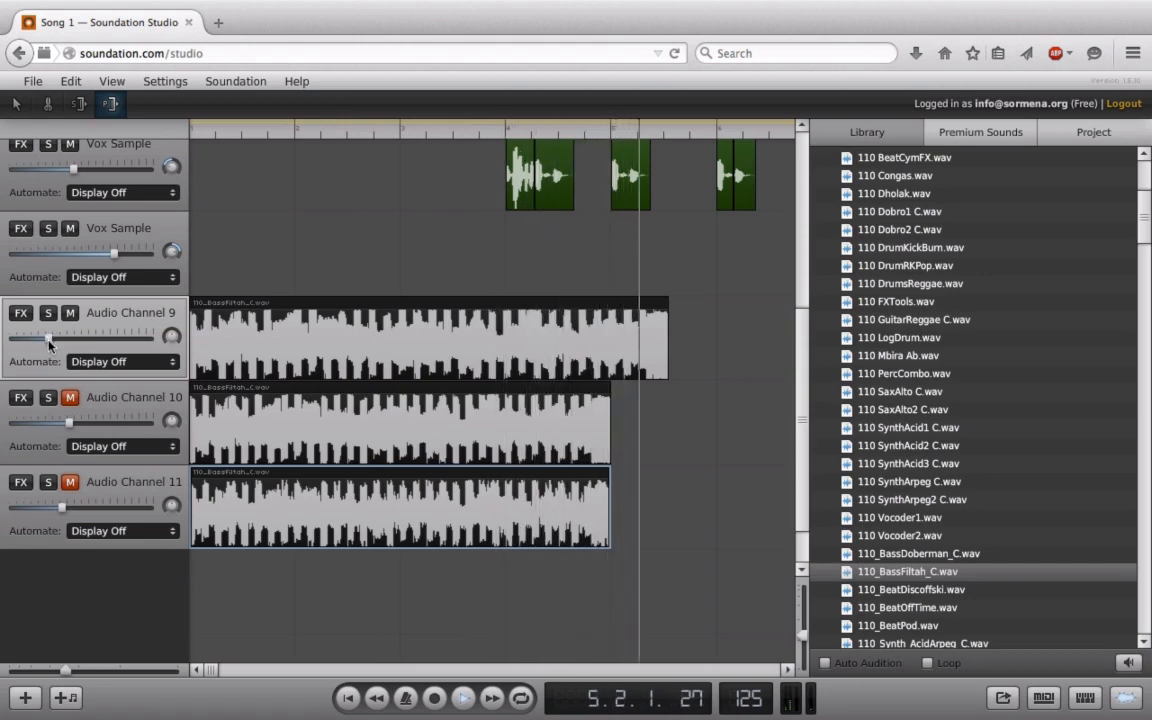
key("space")
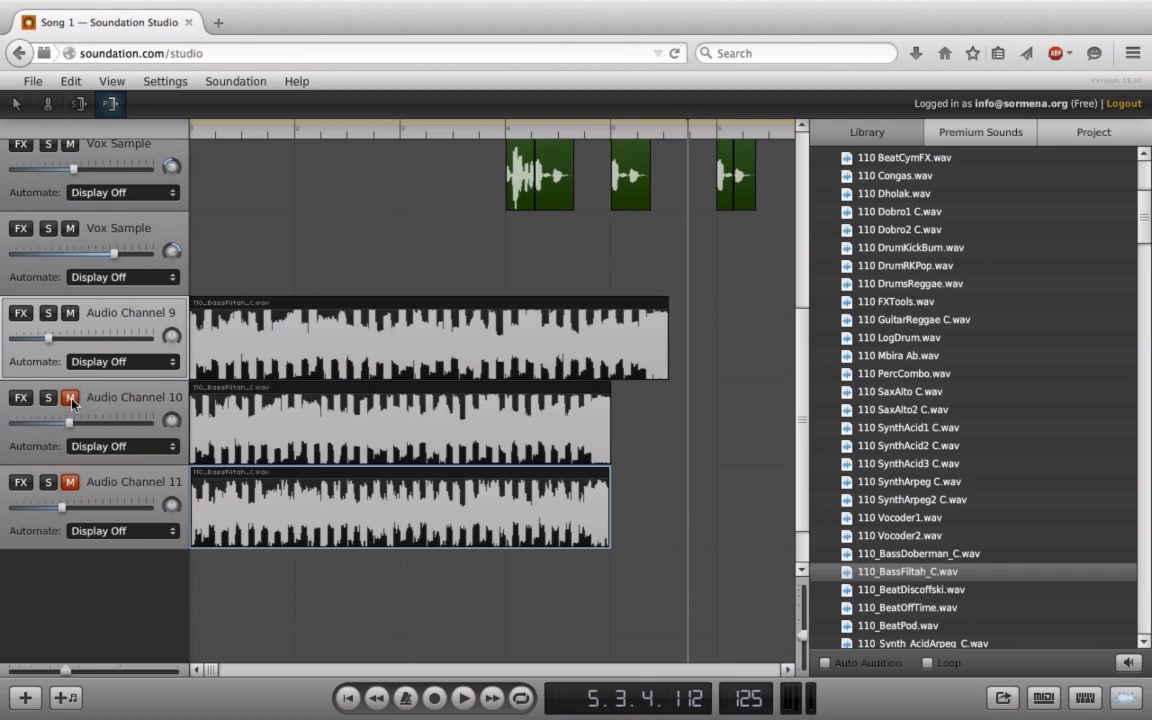
- Mute Audio Channel 9, unmute Audio Channel 10 and audition its pitched loop from the song start with the rest, lowering its volume
left_click(70, 313)
left_click(70, 398)
left_click(47, 398)
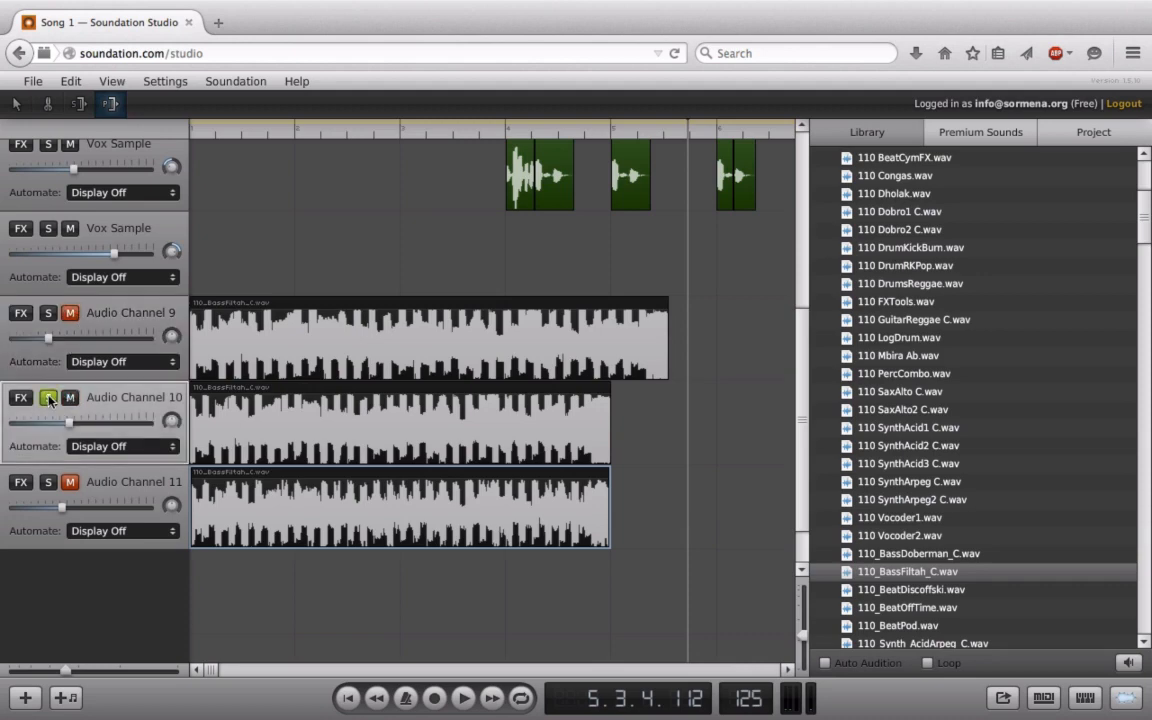
left_click(346, 698)
left_click(463, 698)
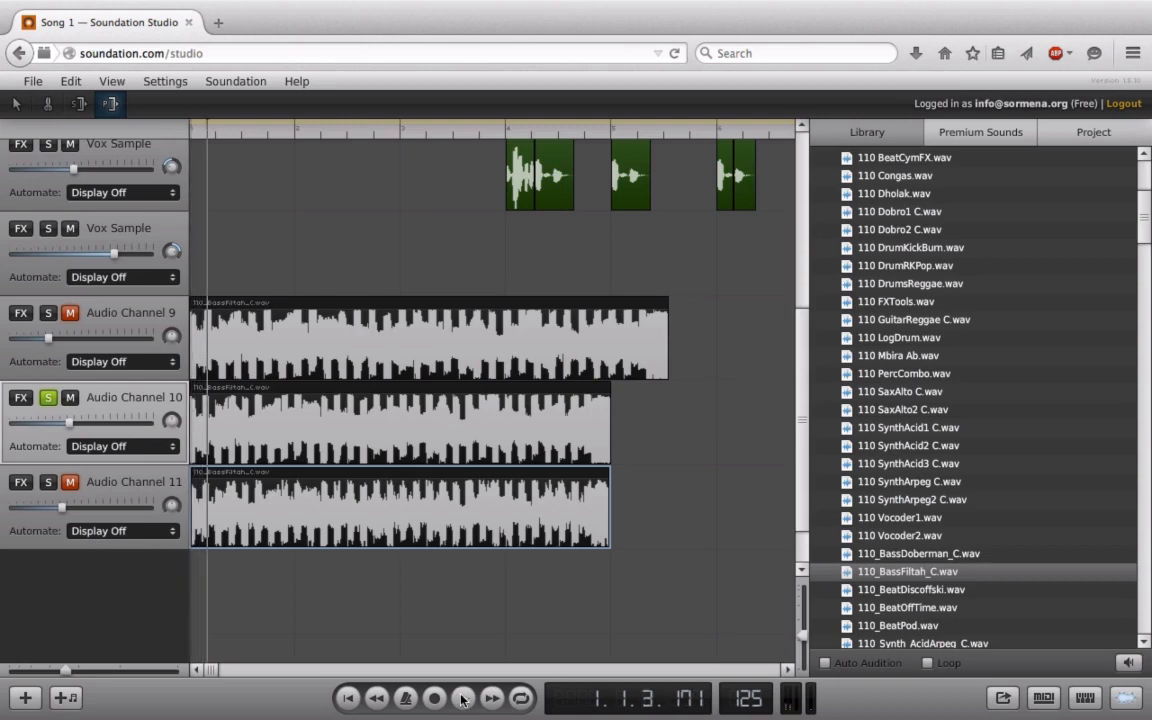
left_click(47, 399)
left_click(349, 698)
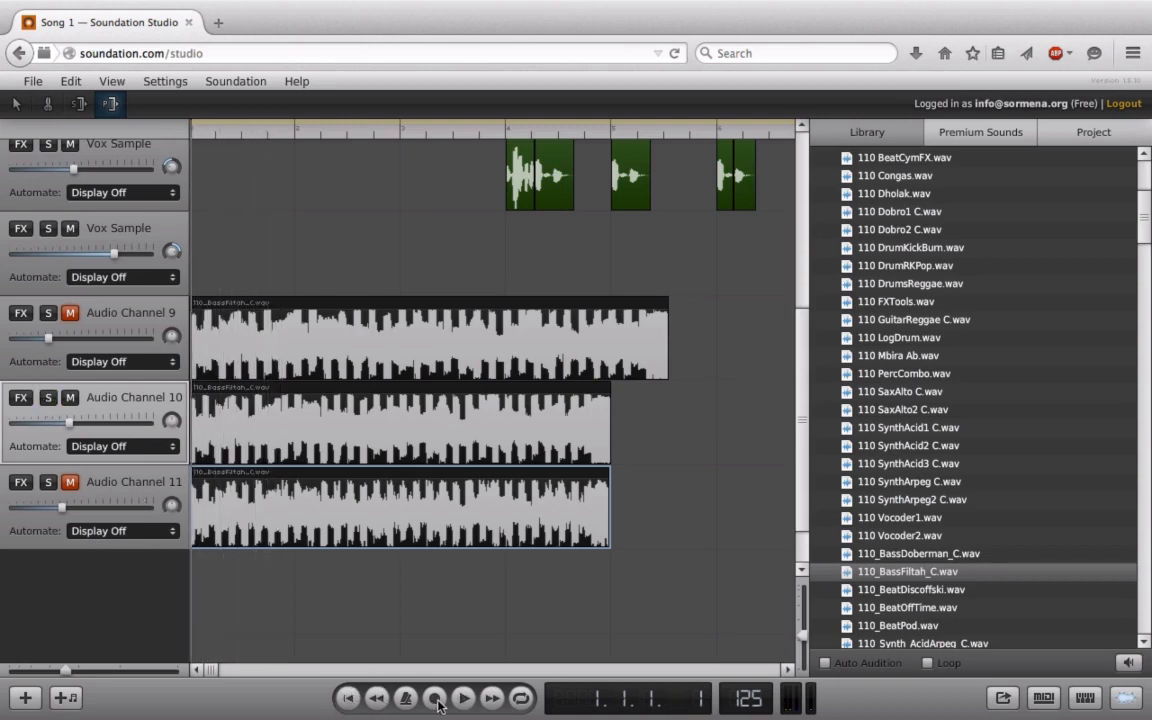
key("space")
left_click_drag(59, 443, 41, 435)
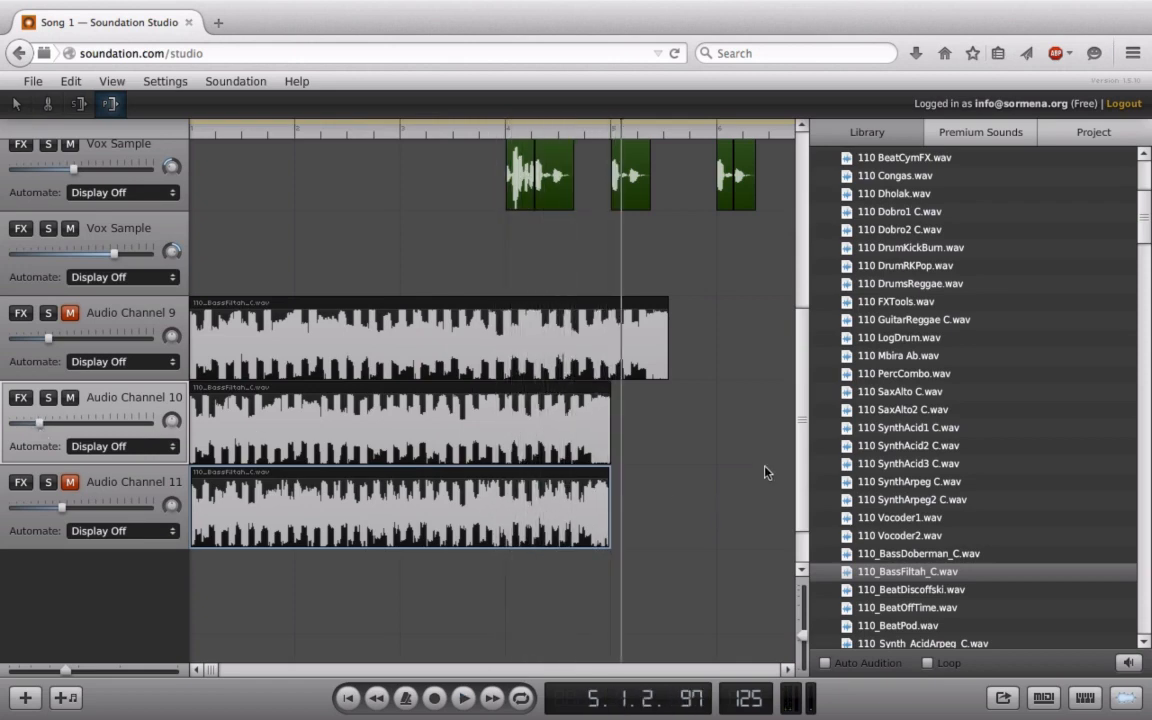
- Unmute Audio Channel 11, mute Audio Channel 10 and audition the time-stretched loop from the song start with the other tracks
scroll(790, 334, "up", 5)
scroll(600, 315, "down", 2)
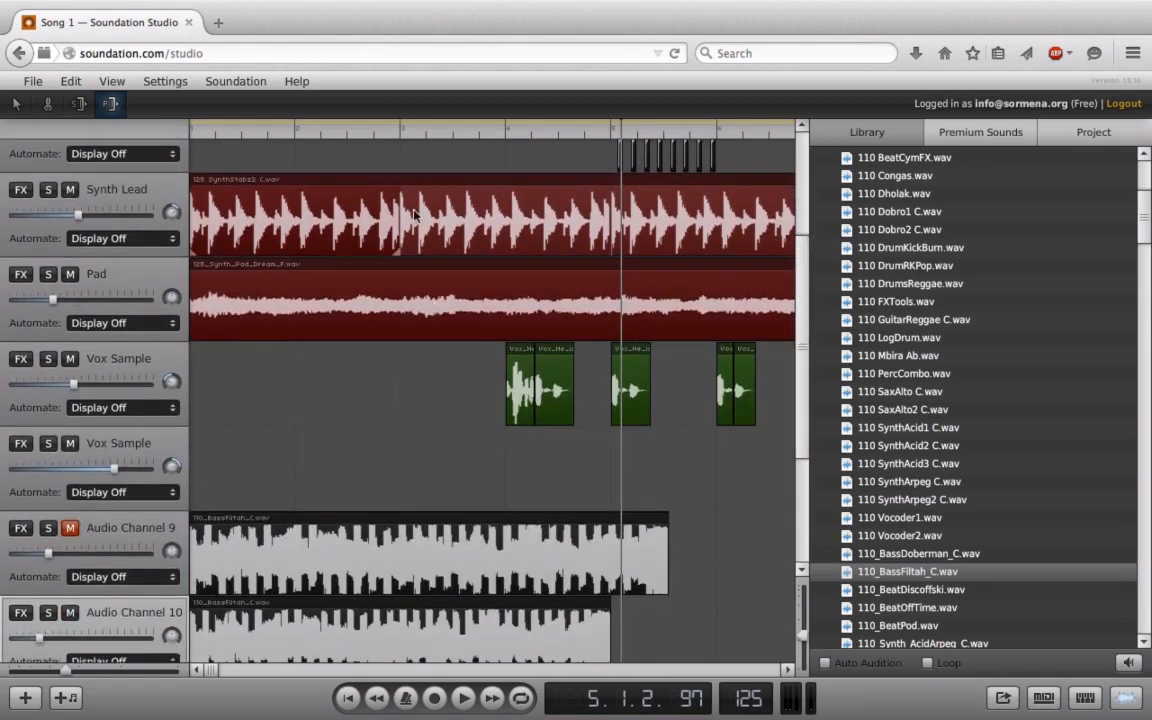
scroll(797, 473, "down", 5)
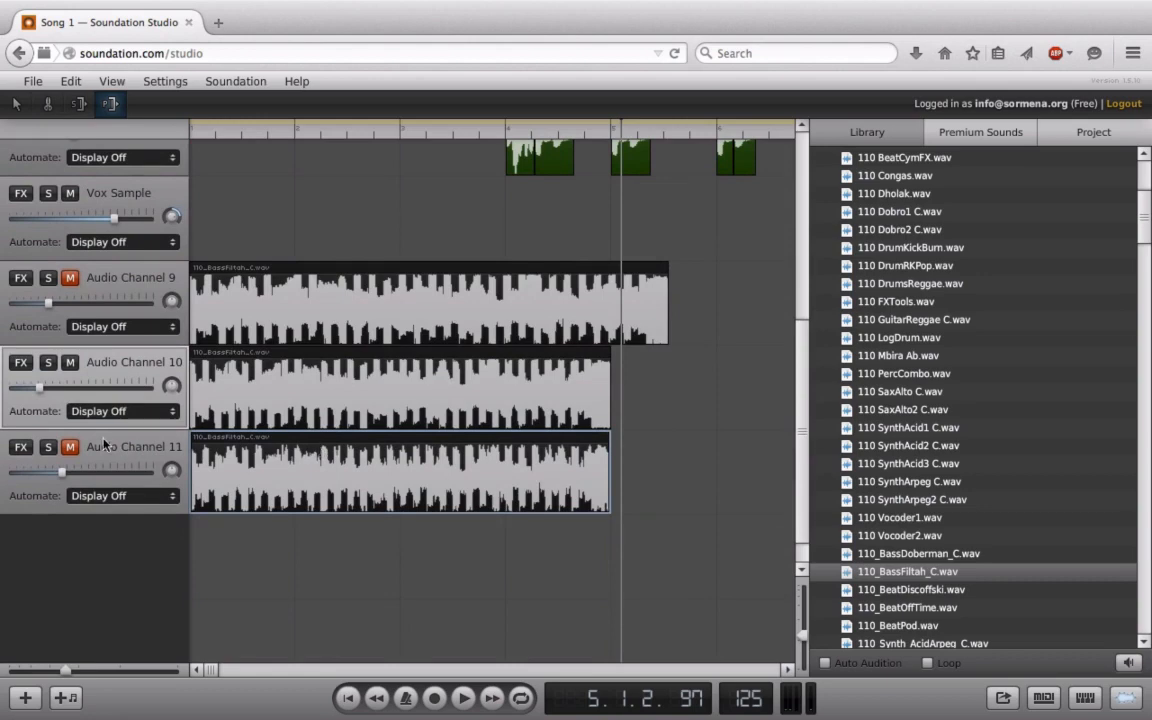
left_click(46, 448)
left_click(69, 449)
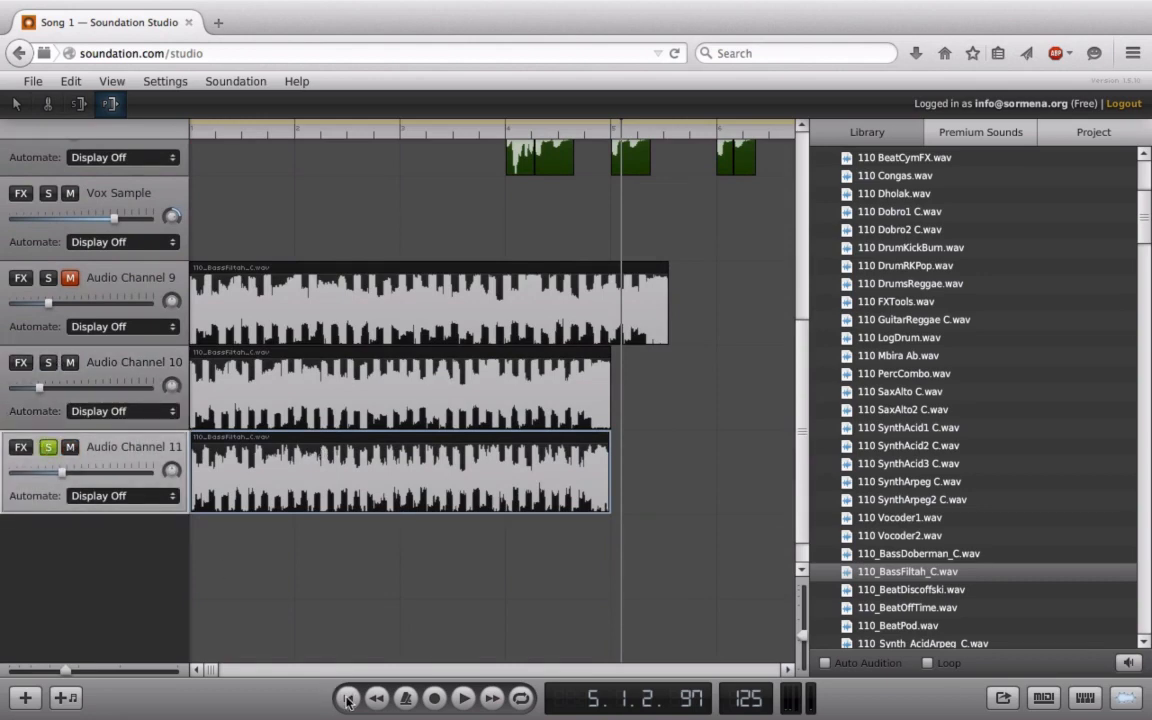
left_click(348, 699)
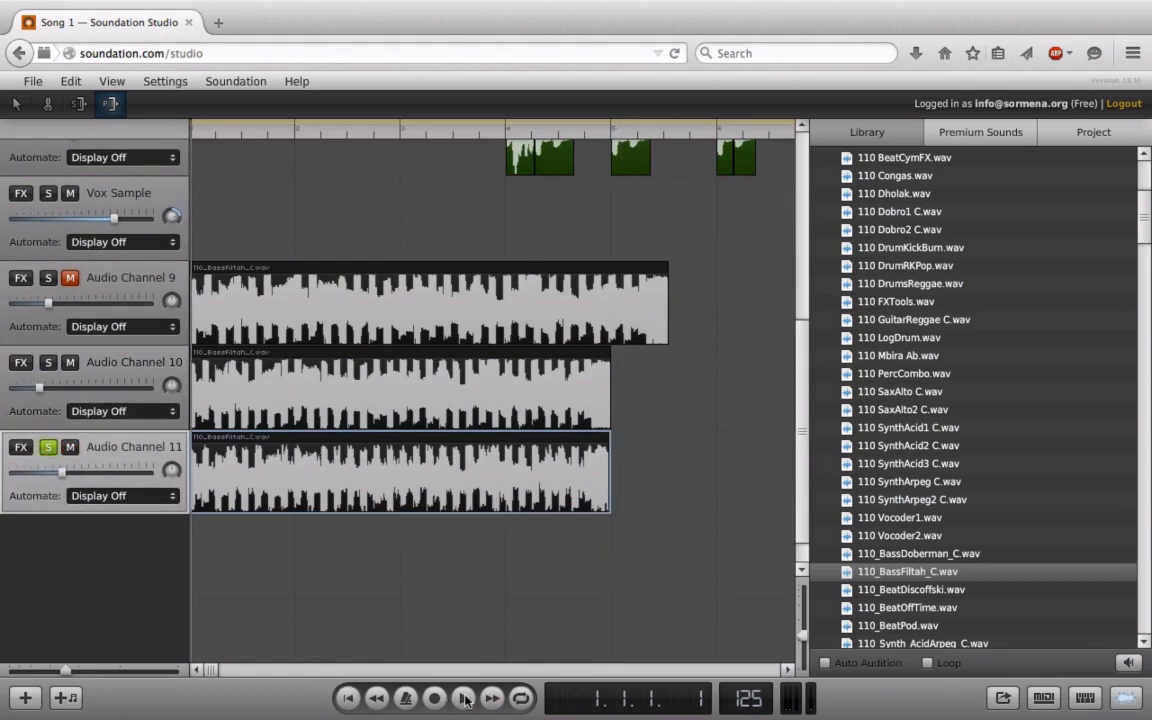
left_click(47, 447)
left_click(70, 362)
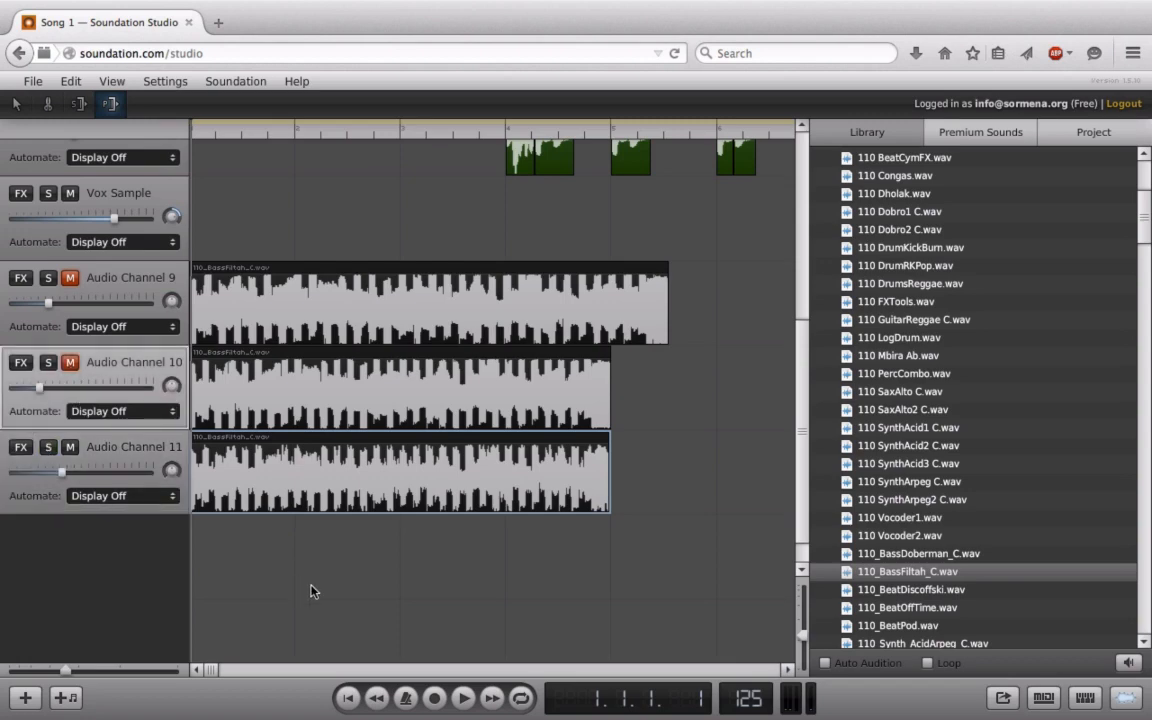
left_click(463, 699)
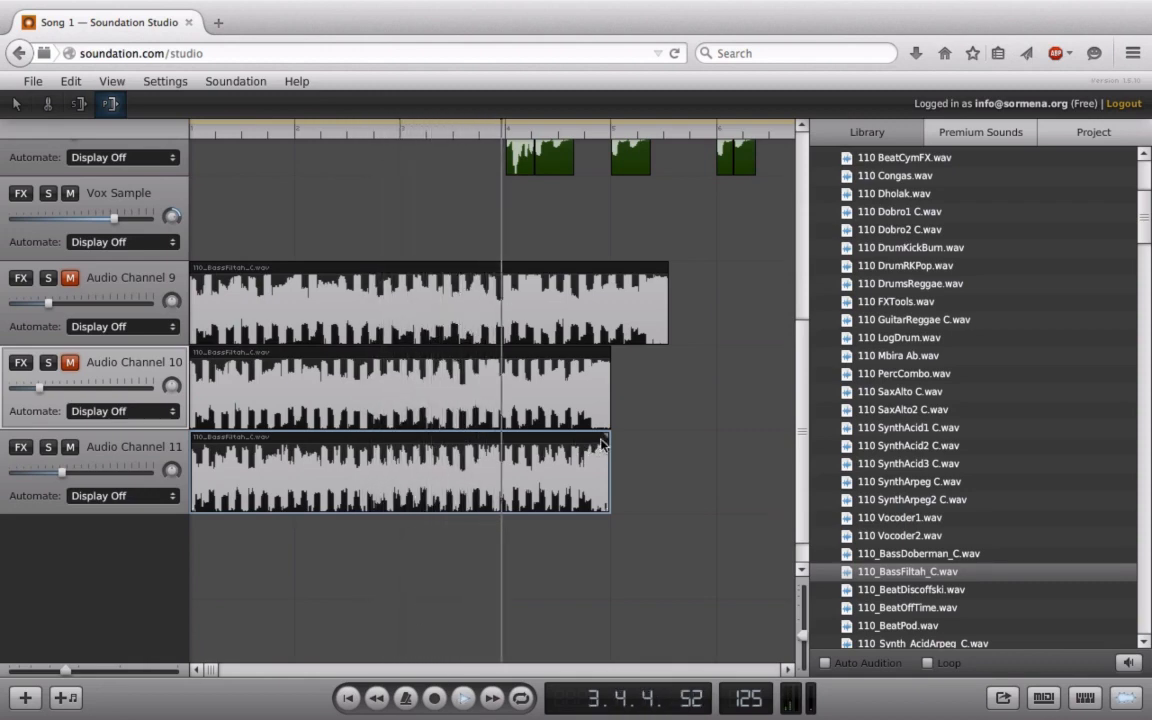
- Loop the Audio Channel 11 bass clip out to bar 9 and stop playback at the end
left_click_drag(609, 470, 826, 463)
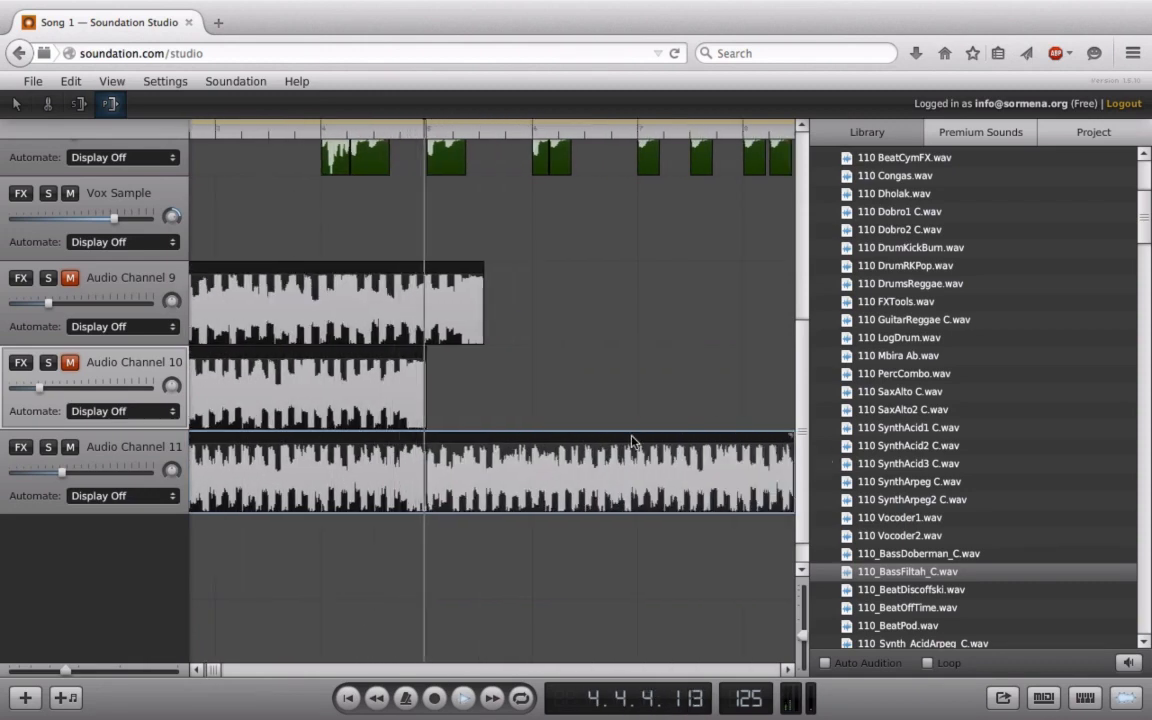
left_click_drag(212, 671, 215, 671)
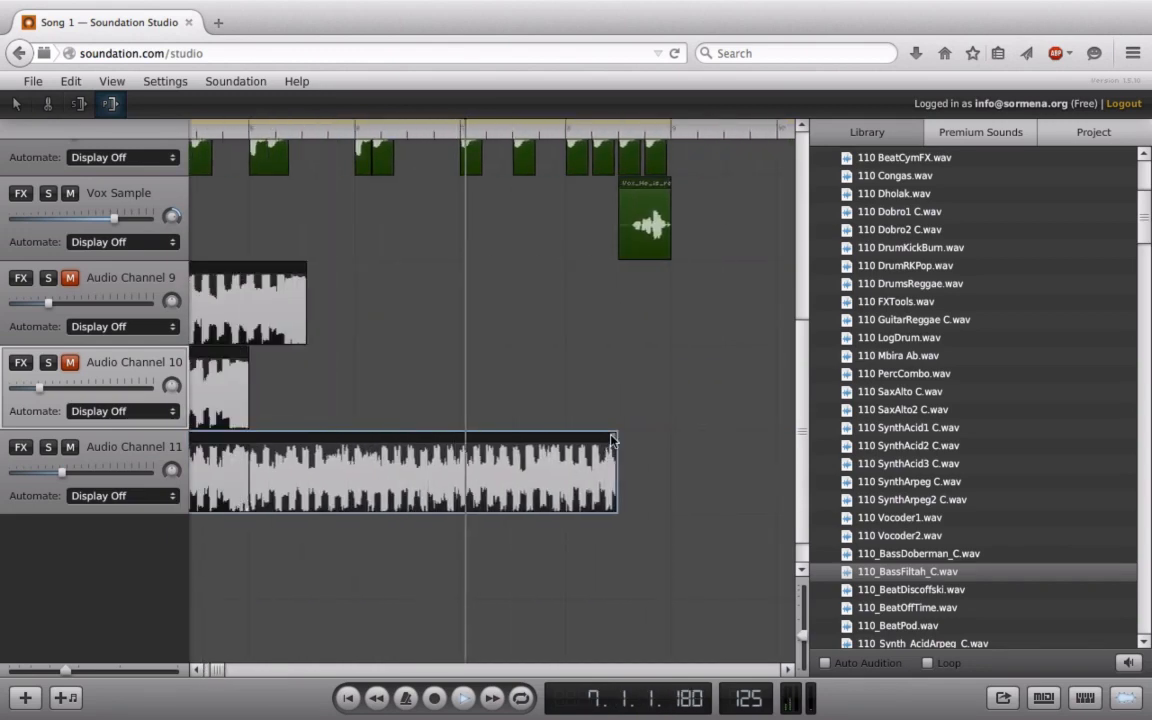
left_click_drag(614, 462, 667, 483)
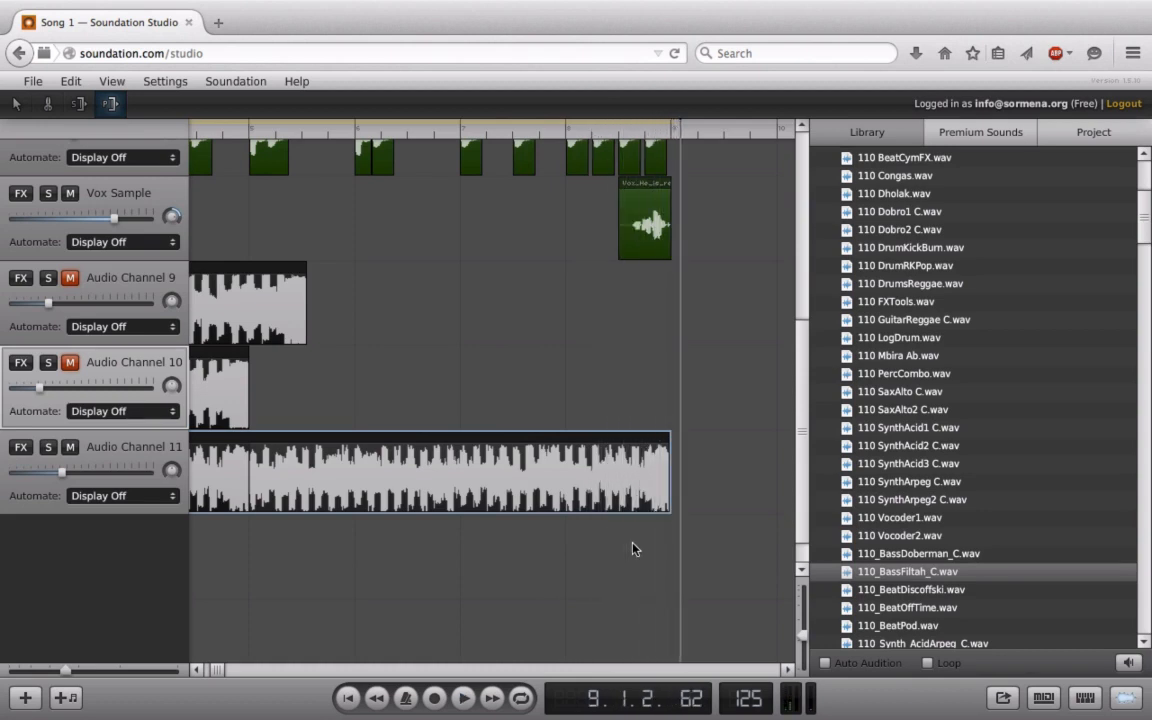
key("space")
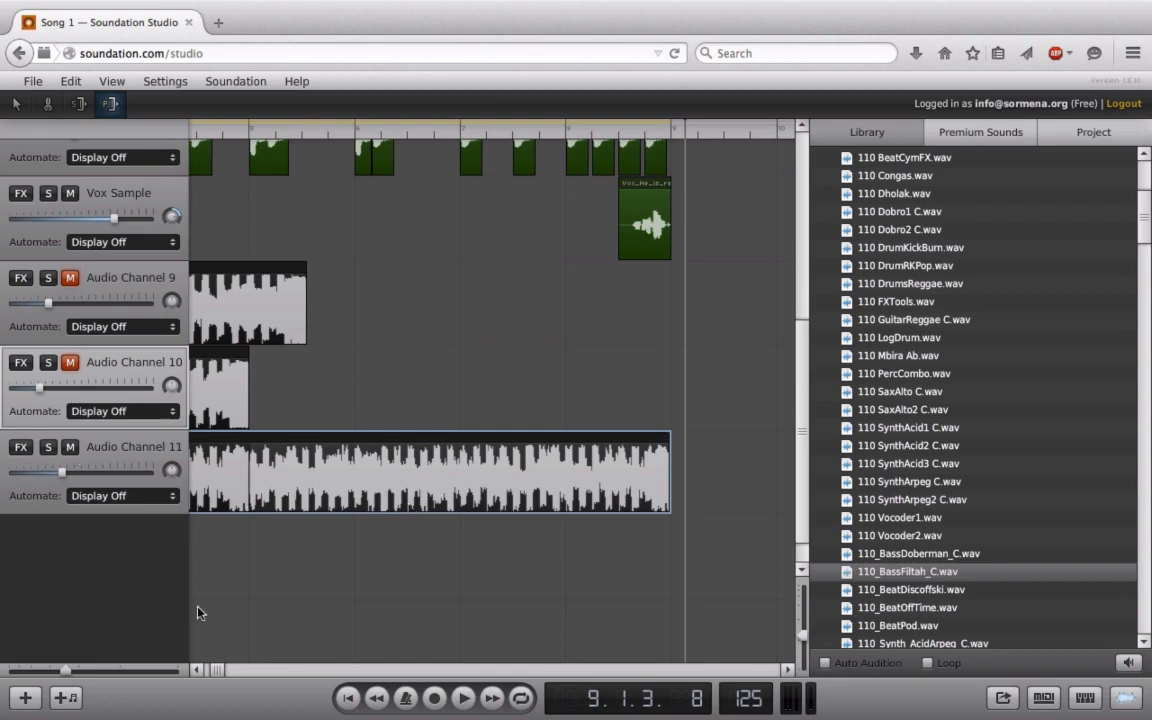
- Delete Audio Channel 9 and Audio Channel 10
left_click_drag(215, 672, 218, 665)
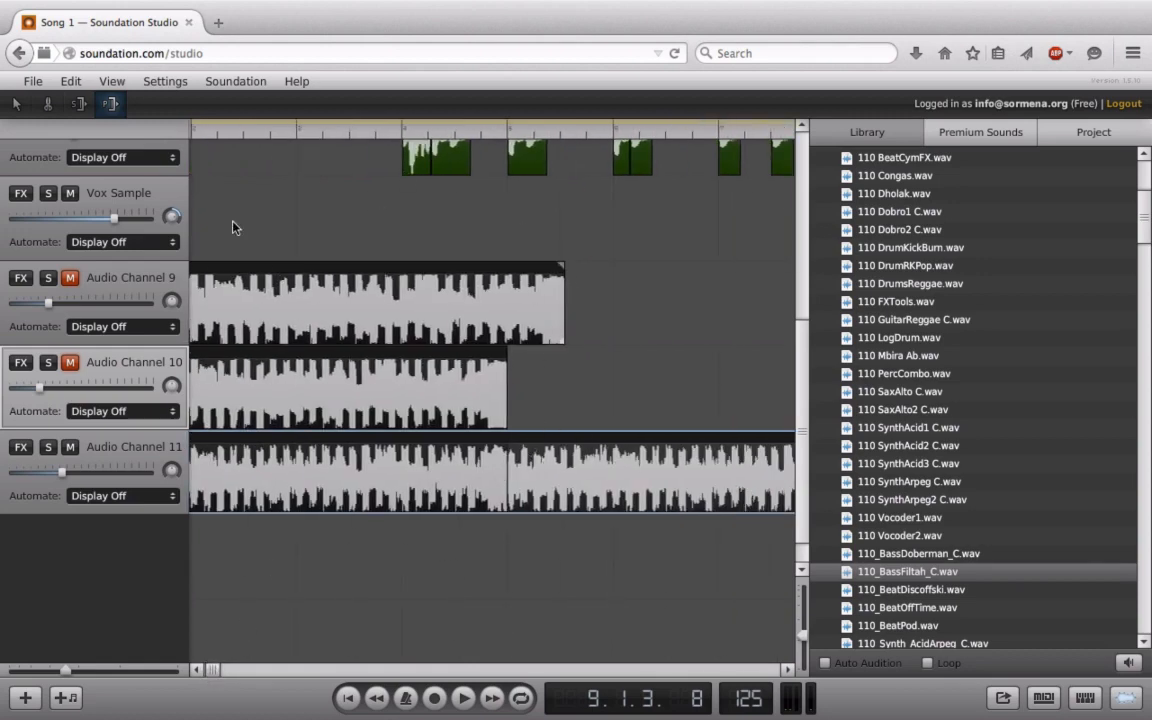
left_click(114, 275)
key("Delete")
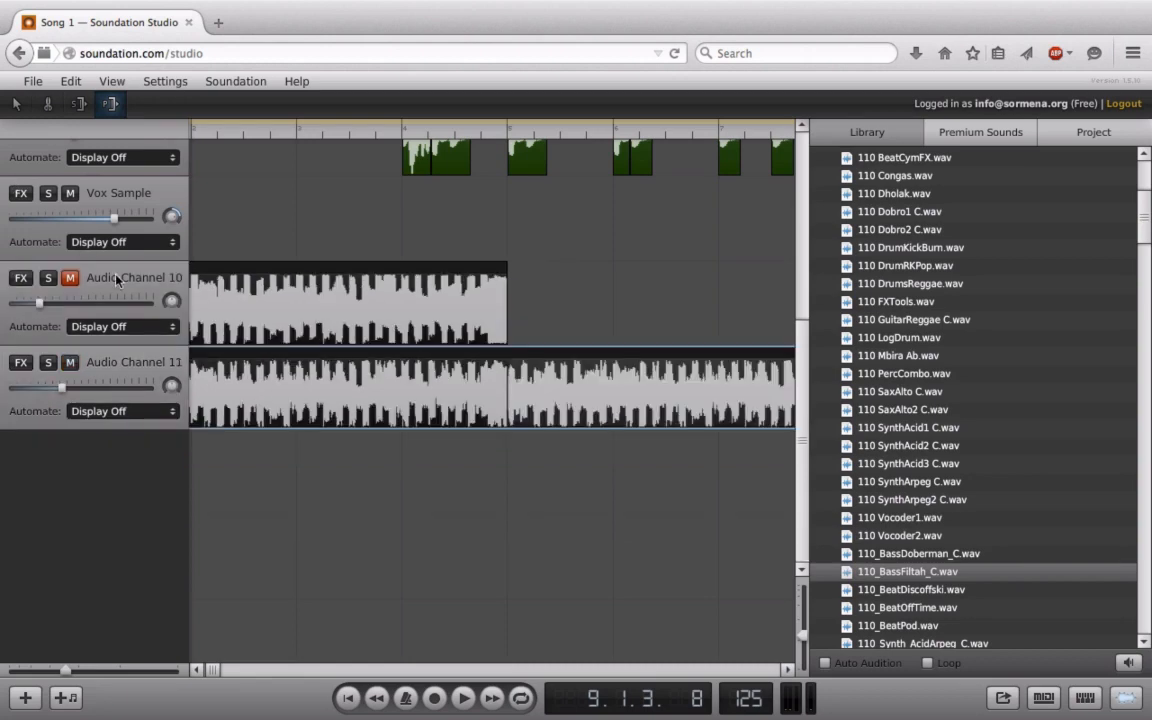
left_click(115, 279)
key("Delete")
- Rename Audio Channel 11 to Bassline
double_click(110, 287)
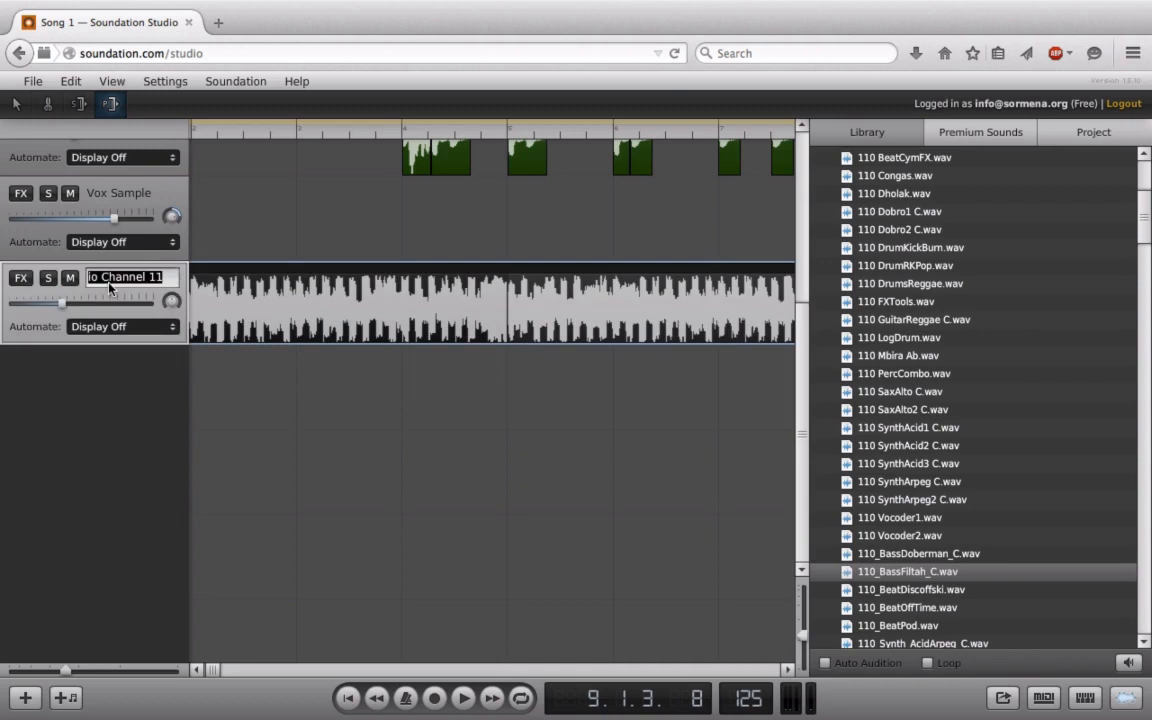
type("Bassline")
key("Return")
- Close the sound library and shorten the Bassline clip to a single loop pass ending at bar 5
left_click_drag(208, 677, 195, 671)
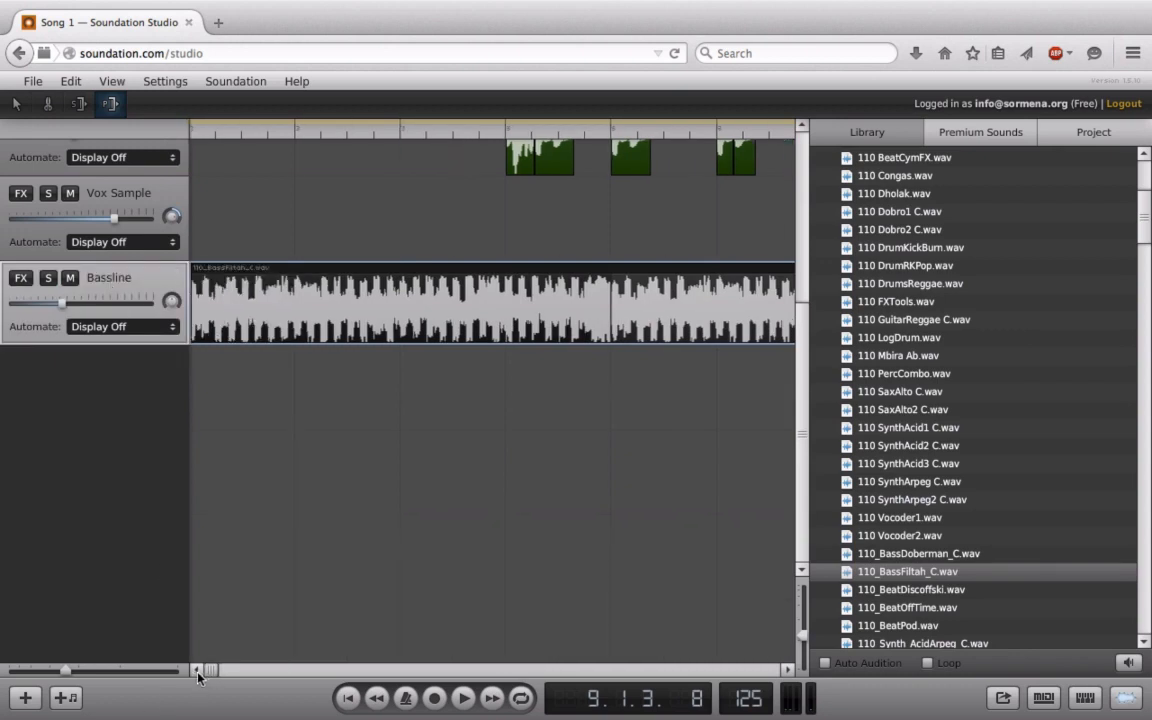
left_click(1128, 699)
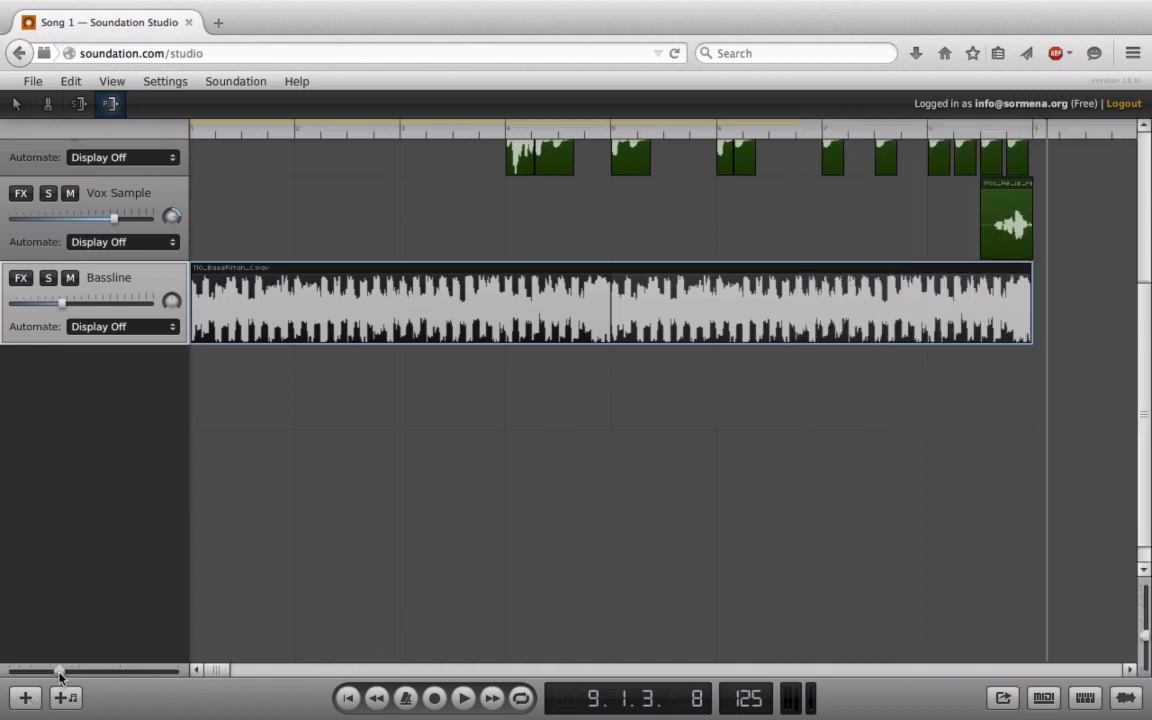
left_click_drag(62, 671, 53, 674)
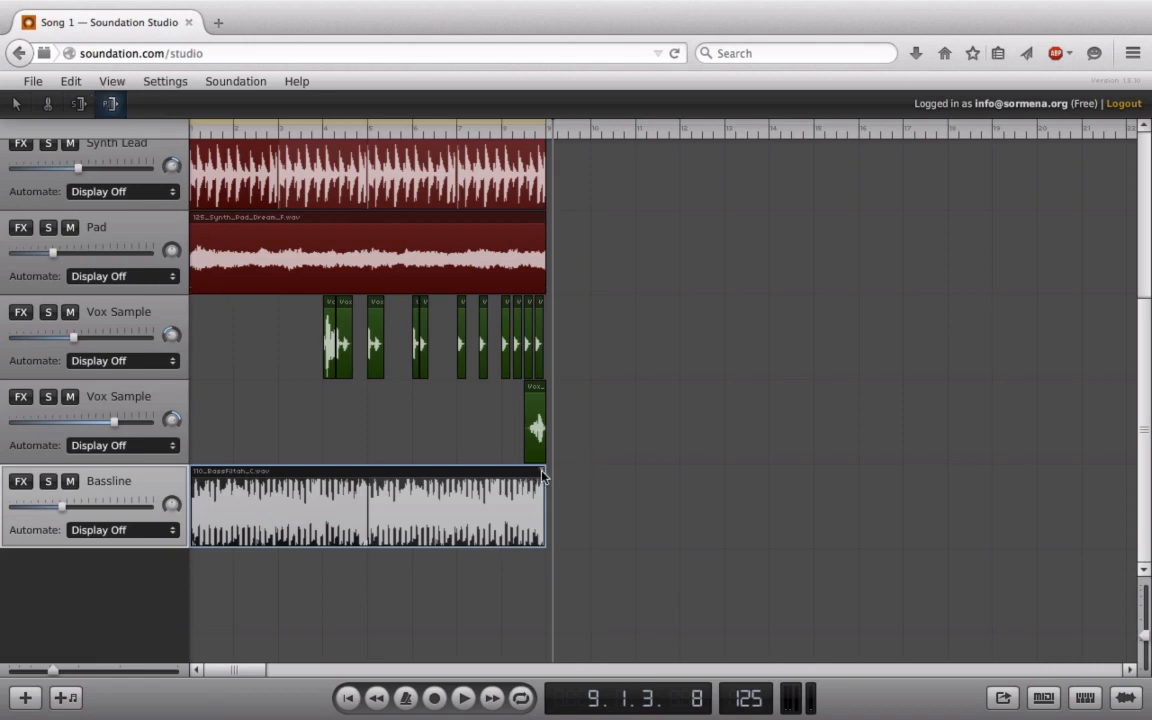
left_click_drag(540, 474, 388, 508)
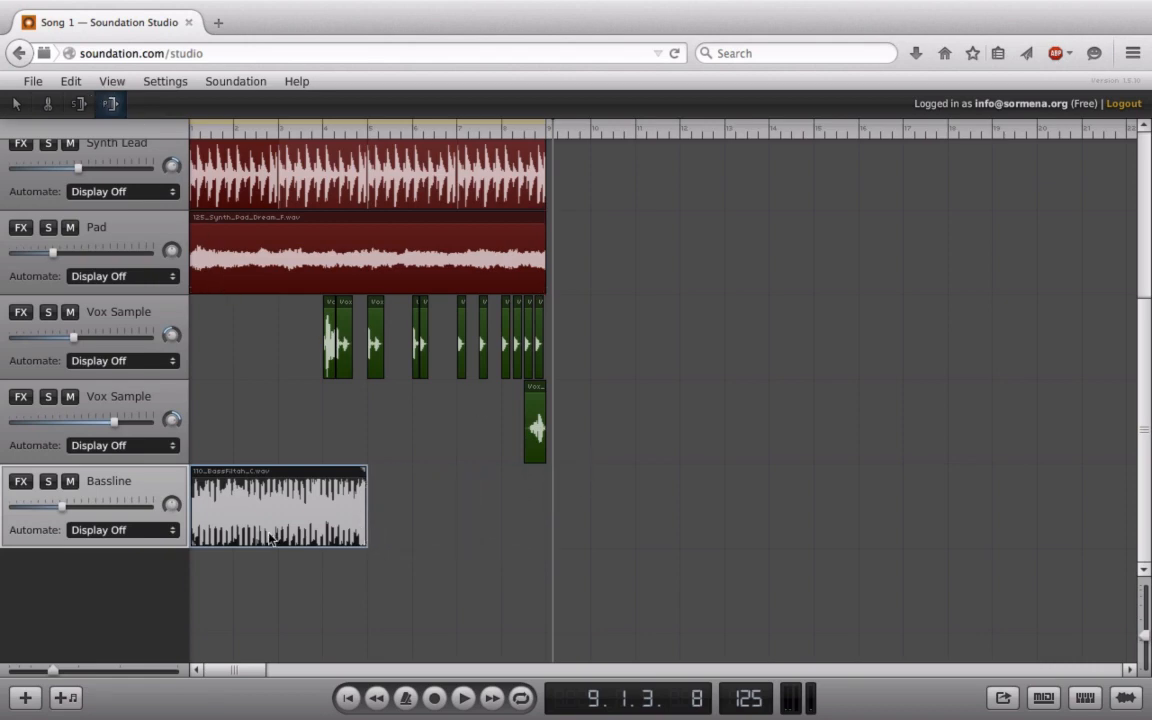
- Return to the song start and pitch-stretch the Bassline clip to eight bars, ending at bar 9
left_click(351, 697)
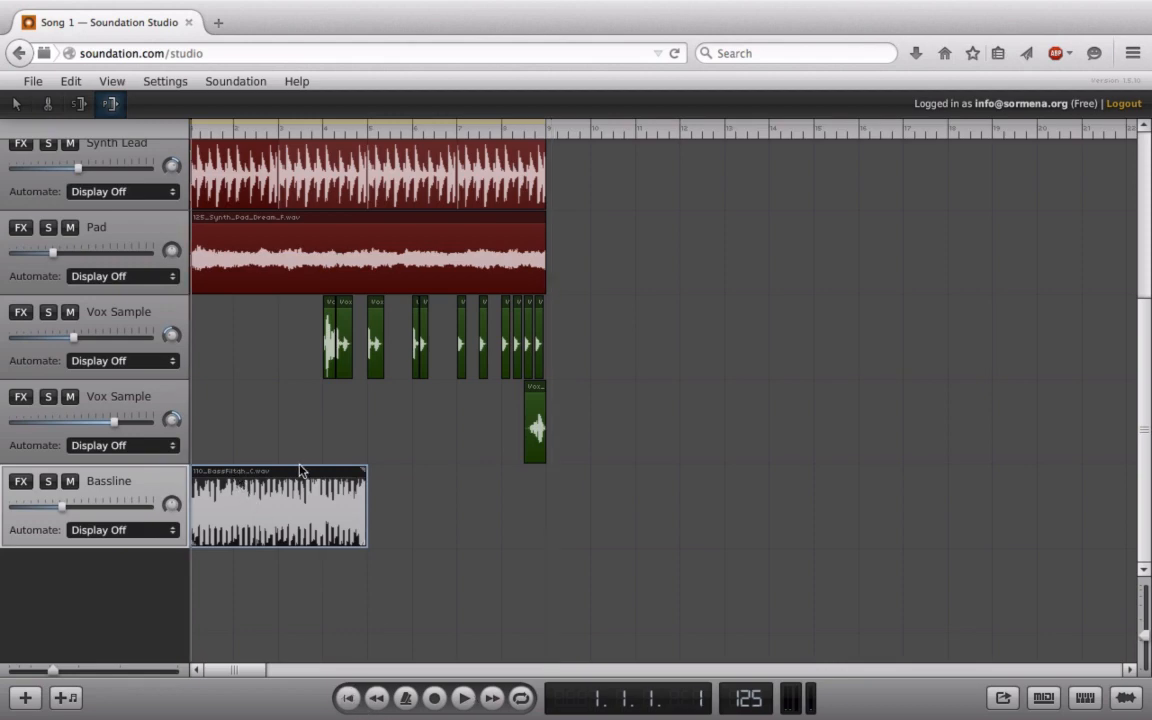
scroll(248, 363, "up", 2)
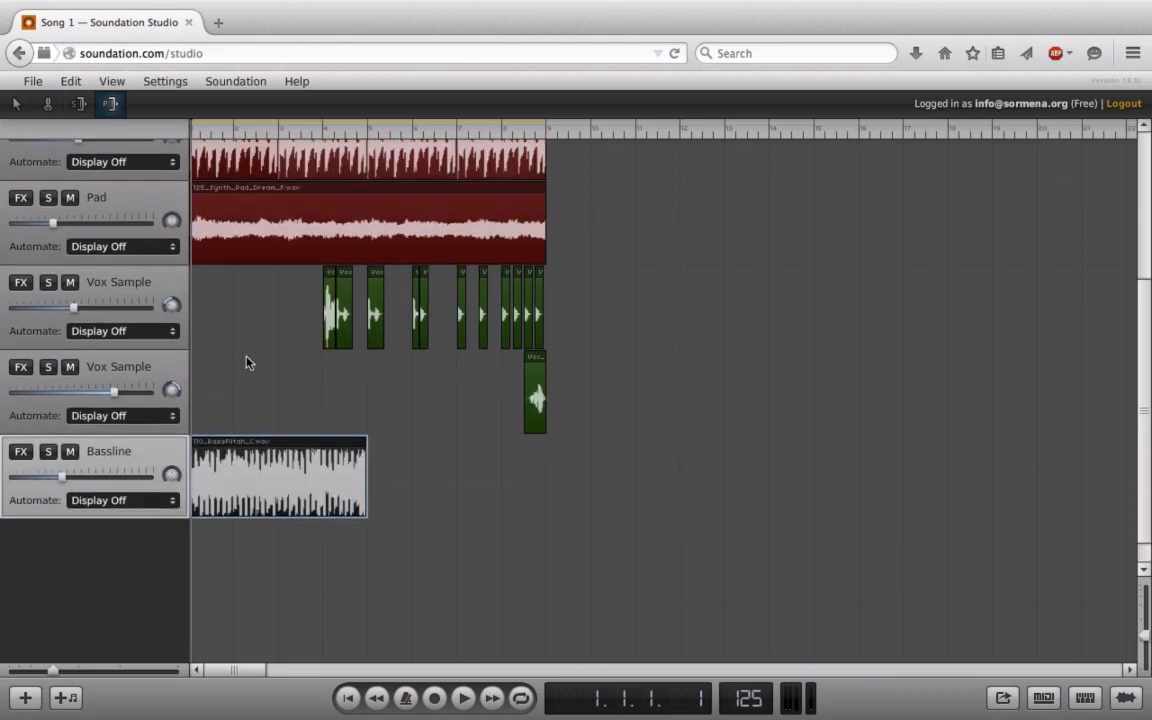
scroll(248, 363, "down", 1)
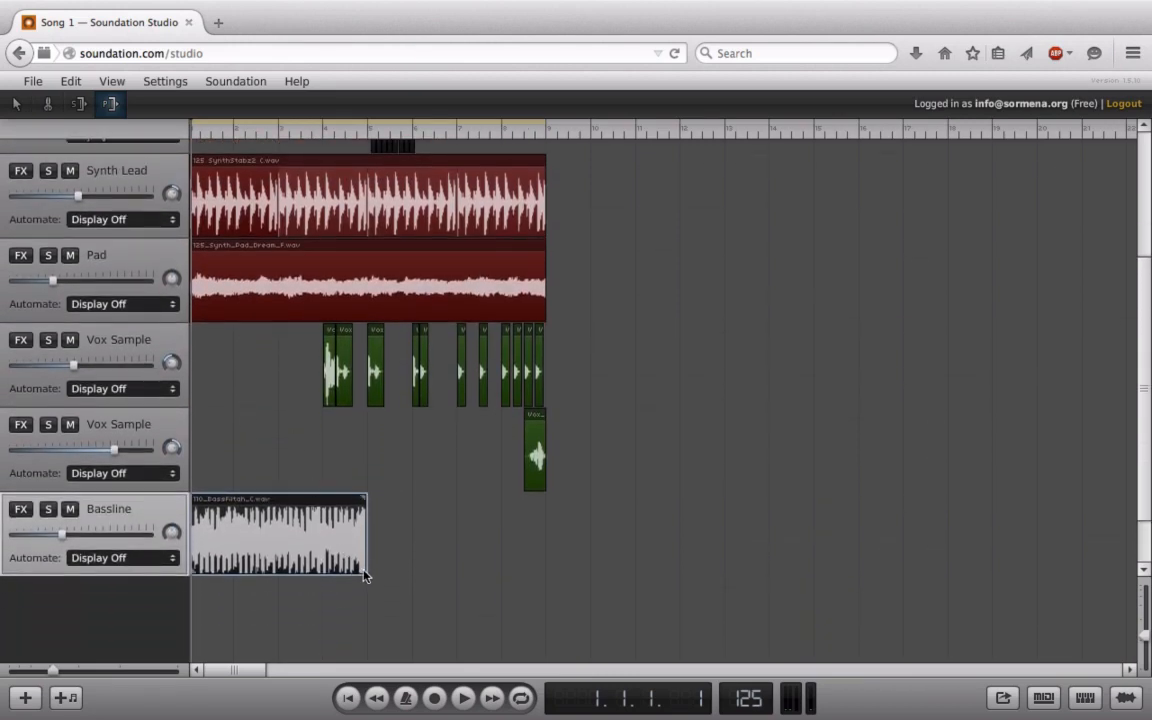
left_click_drag(365, 576, 550, 580)
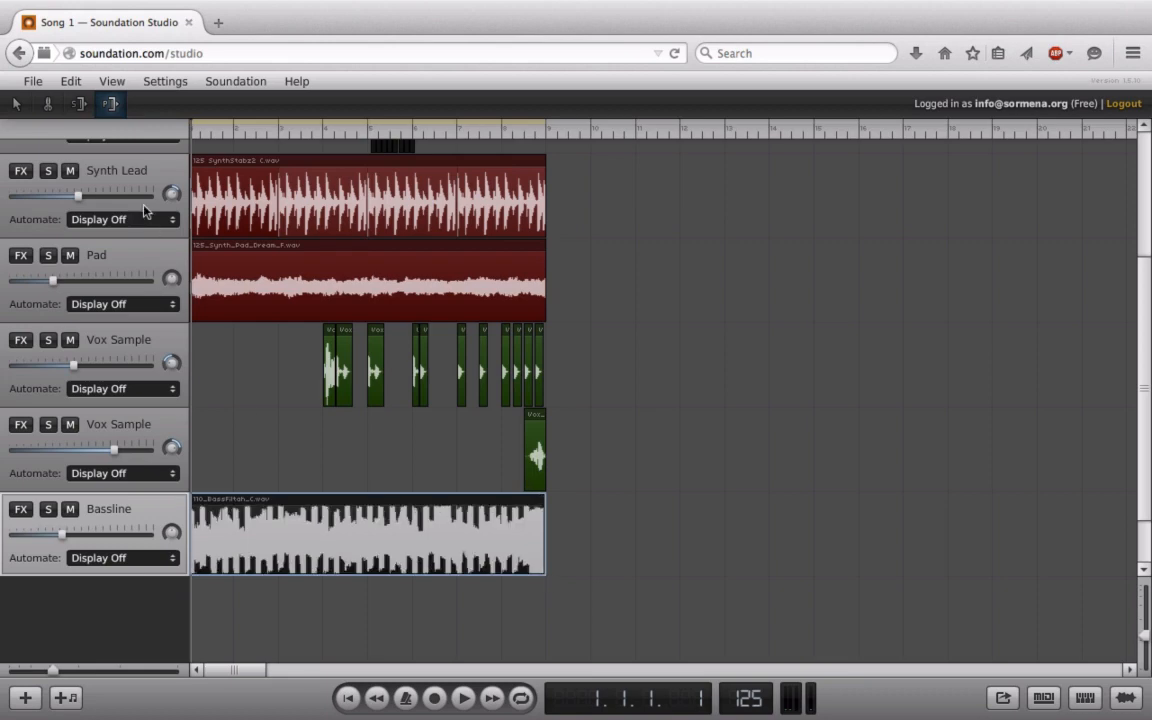
left_click(114, 105)
- Play the song, lower the Bassline volume slightly and turn on looped playback of bars 1 to 9
left_click(466, 698)
left_click_drag(55, 537, 56, 563)
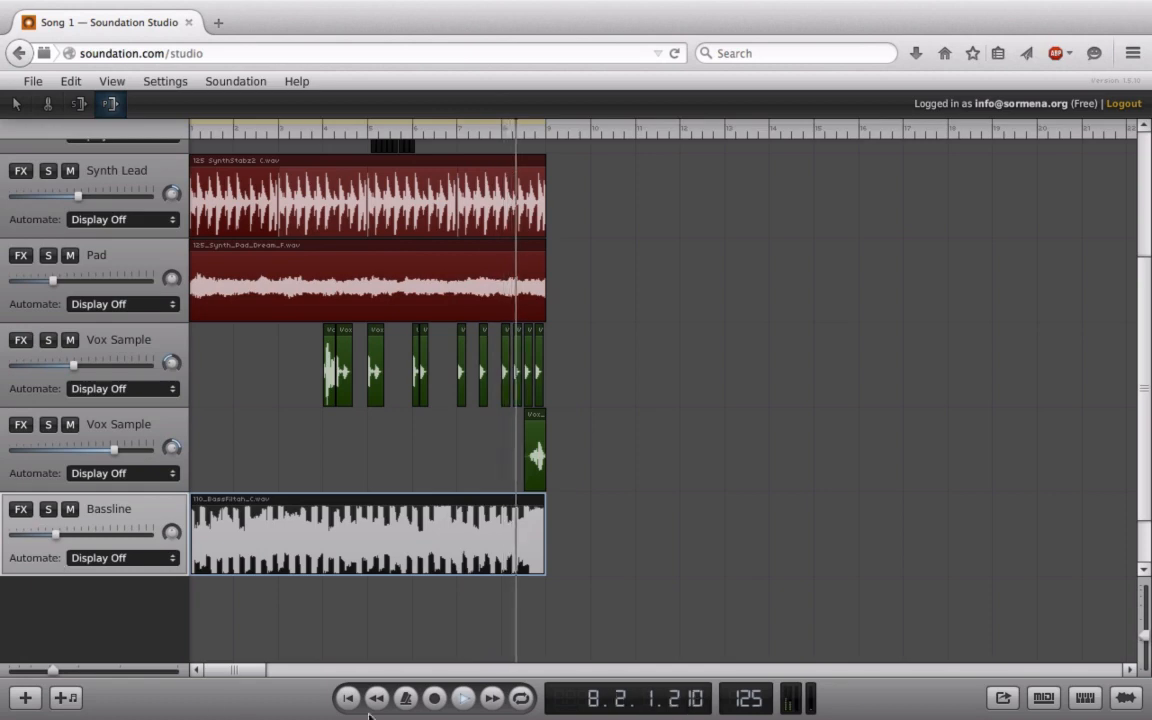
left_click(521, 697)
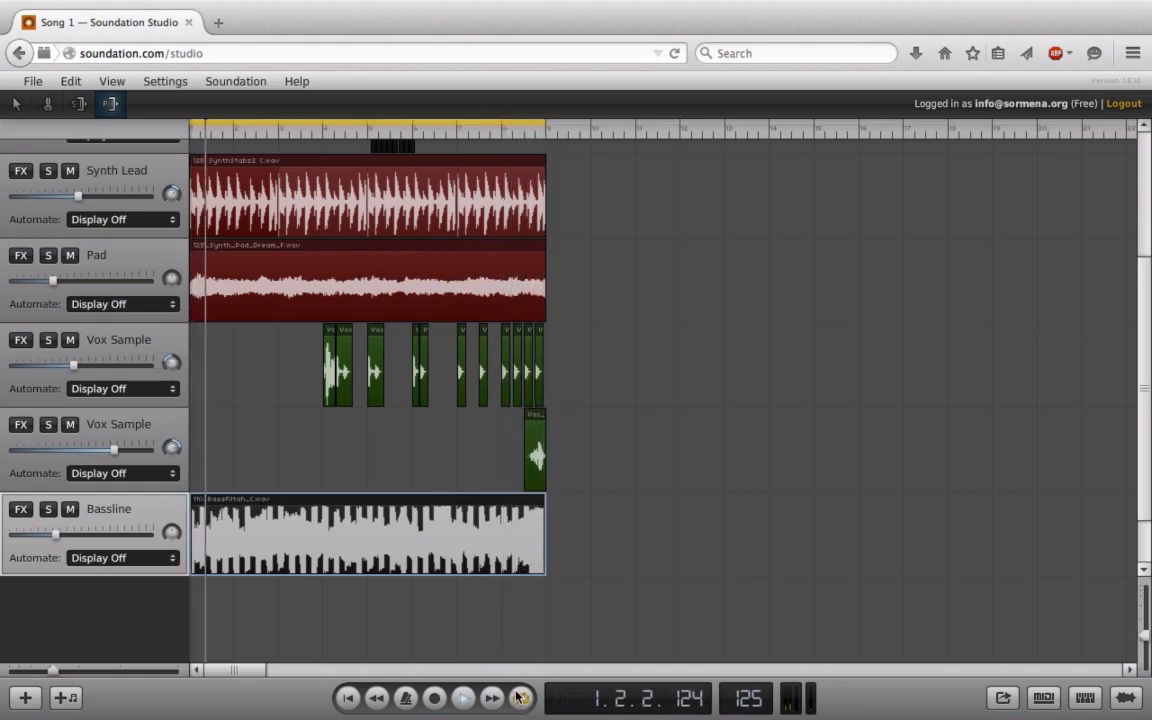